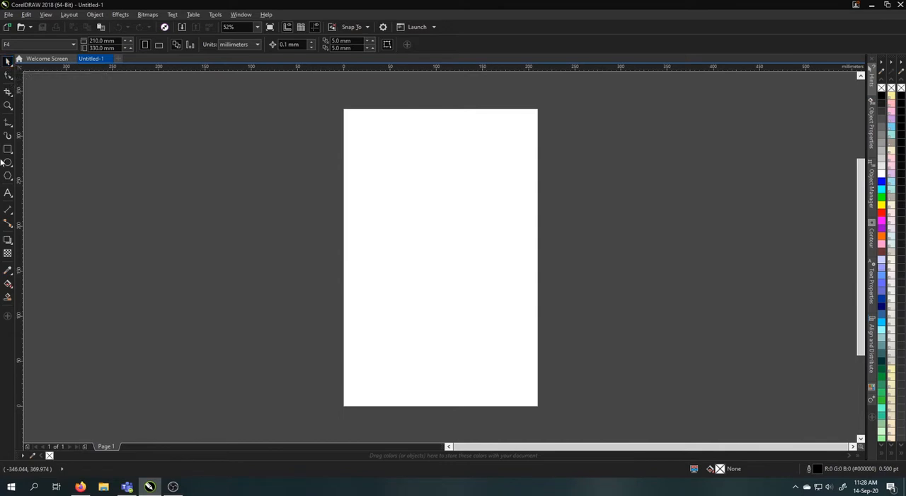
Add the artistic text "Order" near the page's upper-left corner and enlarge it to about 83 pt.
key(F8)
click(360, 129)
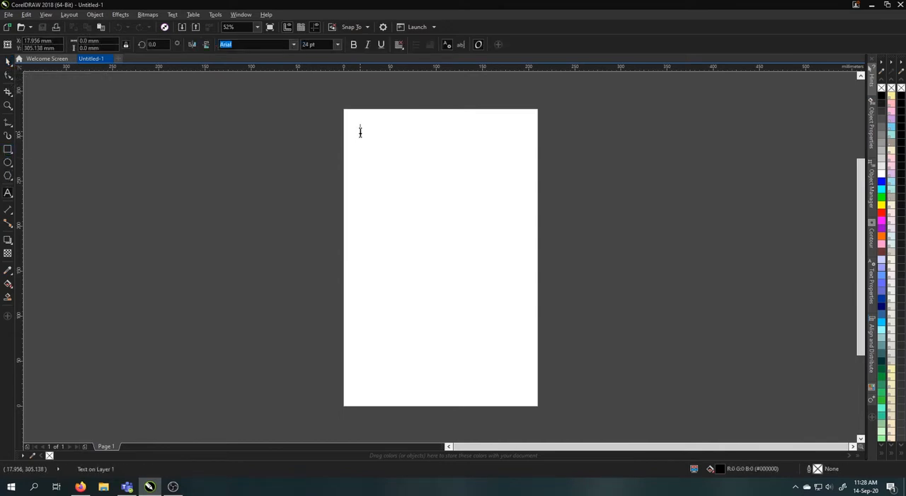
text(Order)
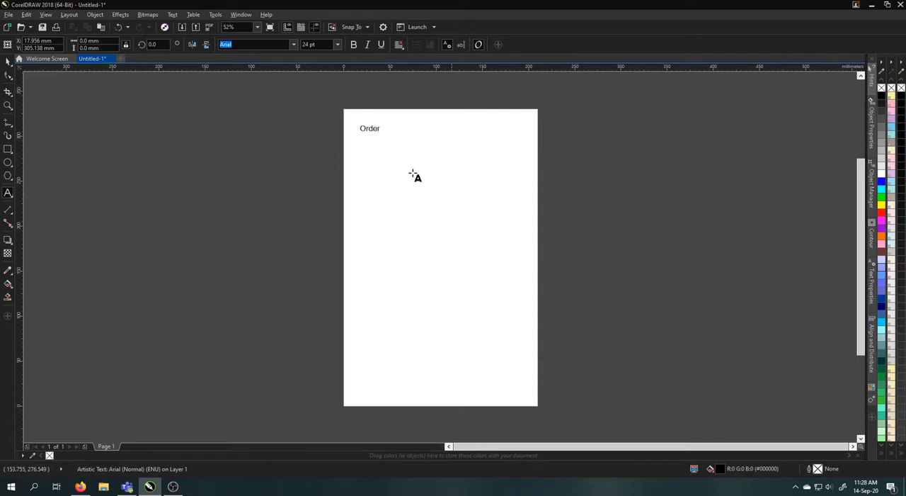
click(6, 63)
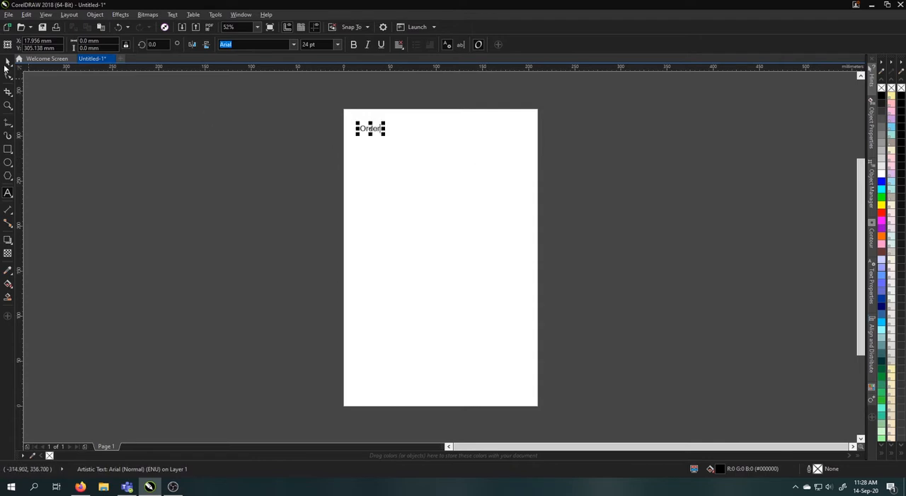
drag(385, 134, 412, 127)
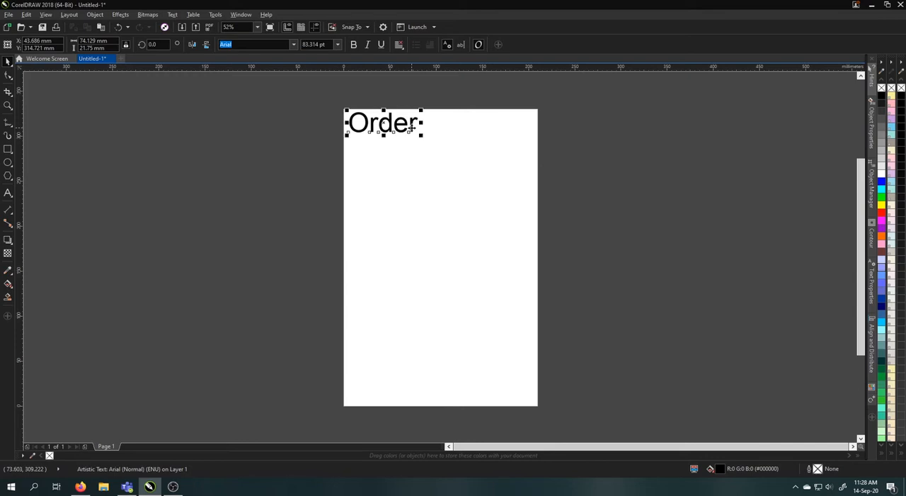
Extend the text to read "Order = perintah / susunan" and scale it to about 47 pt to fit the page width.
double_click(412, 128)
text(=)
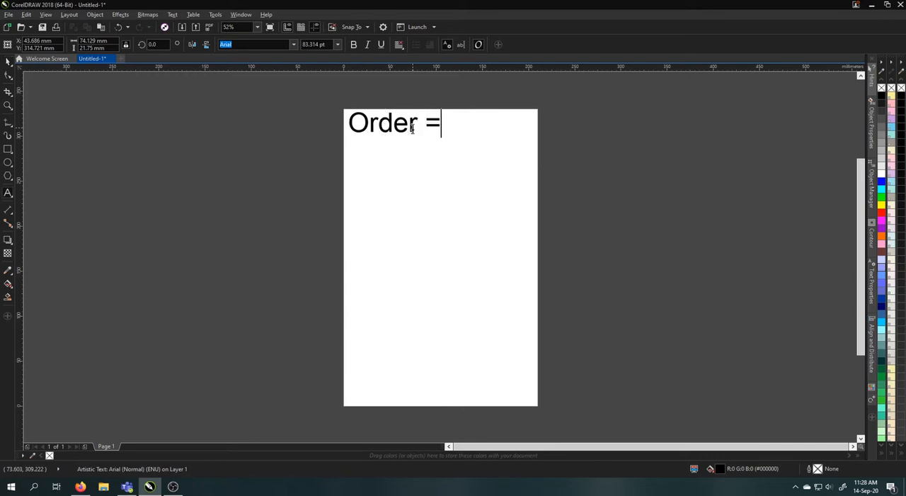
text( perintah)
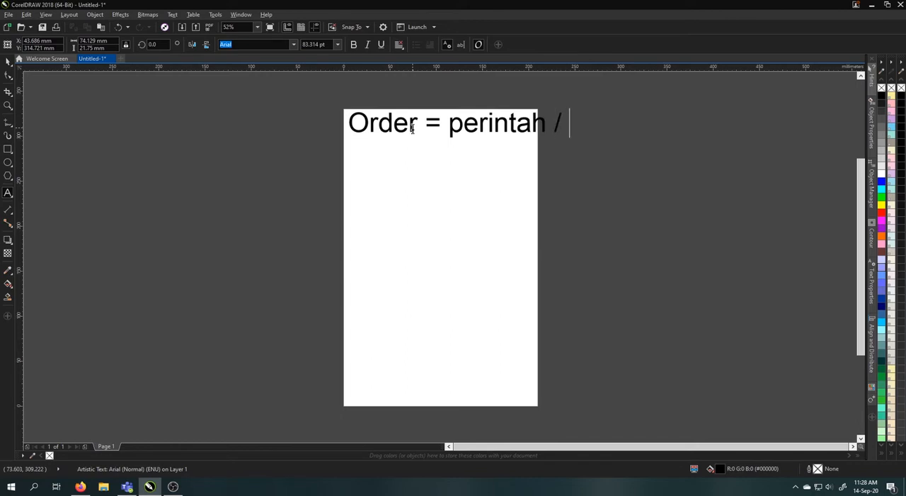
text( / susunan)
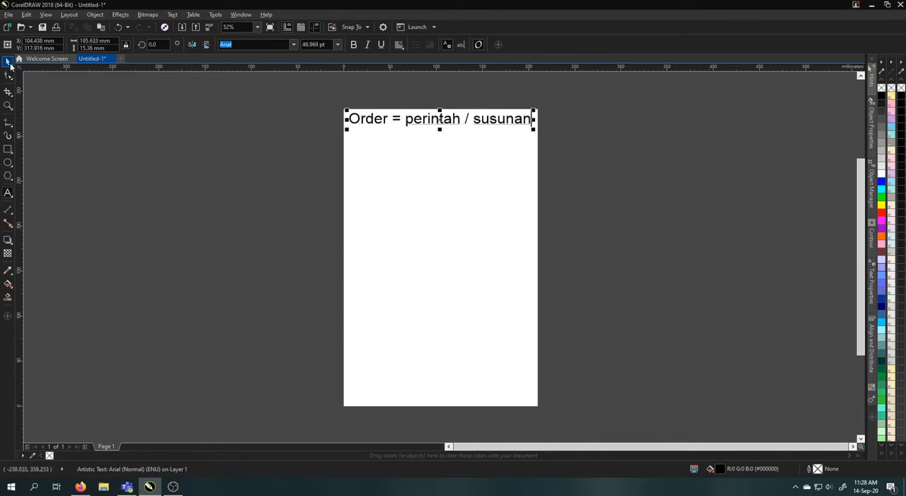
click(8, 73)
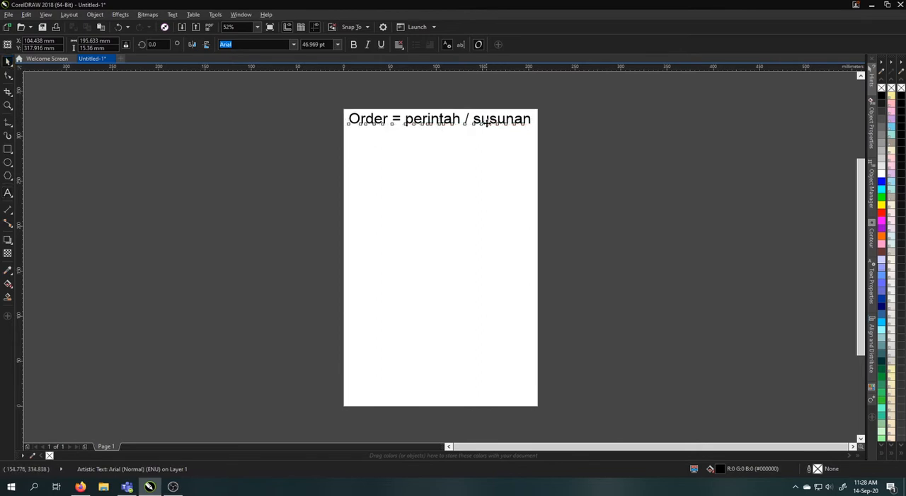
drag(486, 122, 486, 153)
key(Delete)
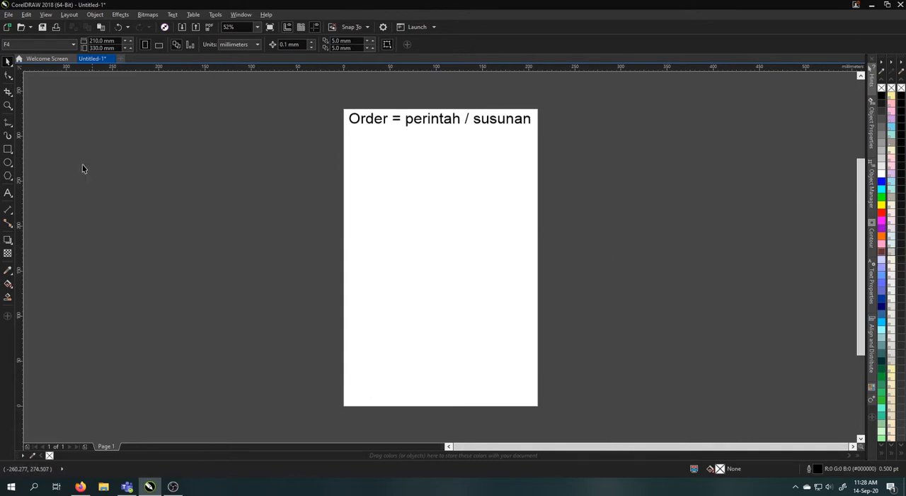
Draw a square about 60 mm wide below the heading and fill it with dark brown (#663333).
click(8, 149)
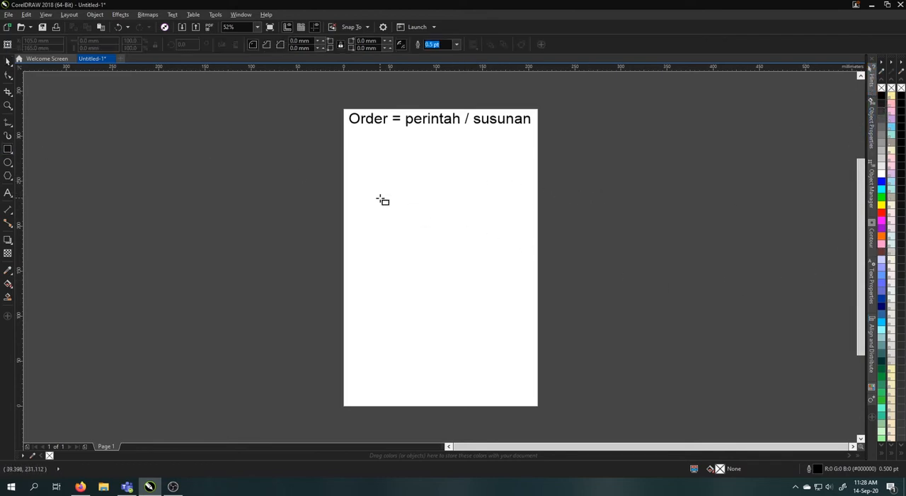
drag(356, 146, 413, 201)
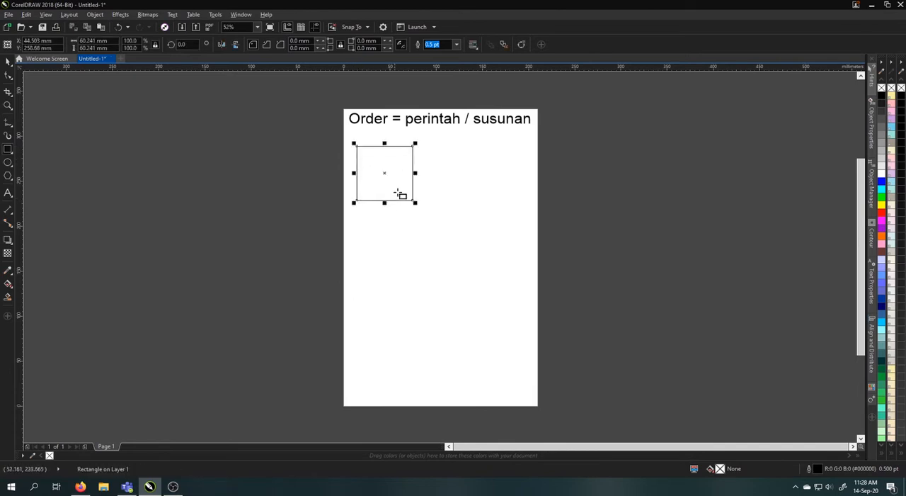
click(882, 251)
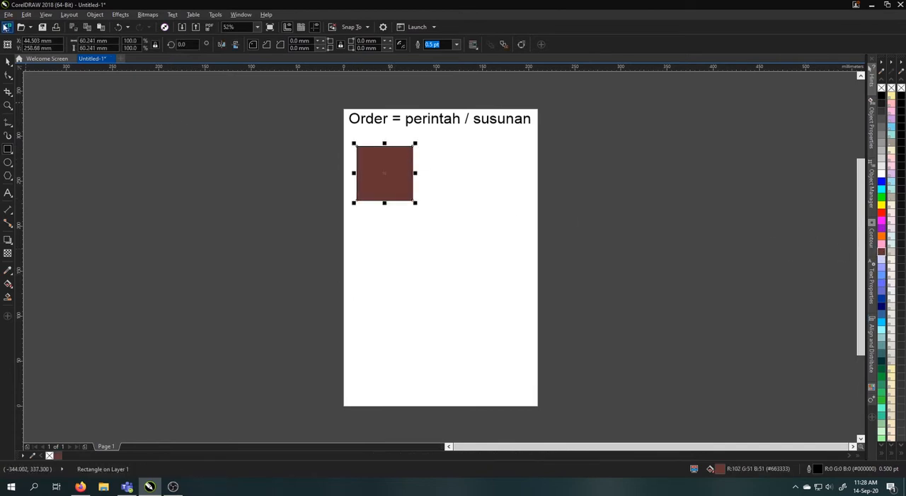
Place two copies of the brown square lower on the page, each overlapping the one before it.
click(5, 62)
drag(410, 196, 407, 260)
click(516, 245)
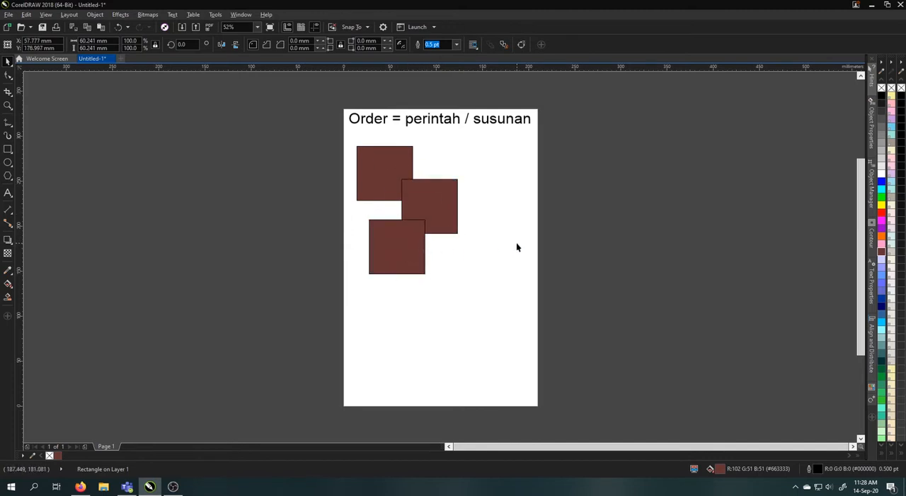
Fill the middle square with yellow (#FFFF00).
scroll(398, 204, up, 2)
click(365, 149)
click(447, 190)
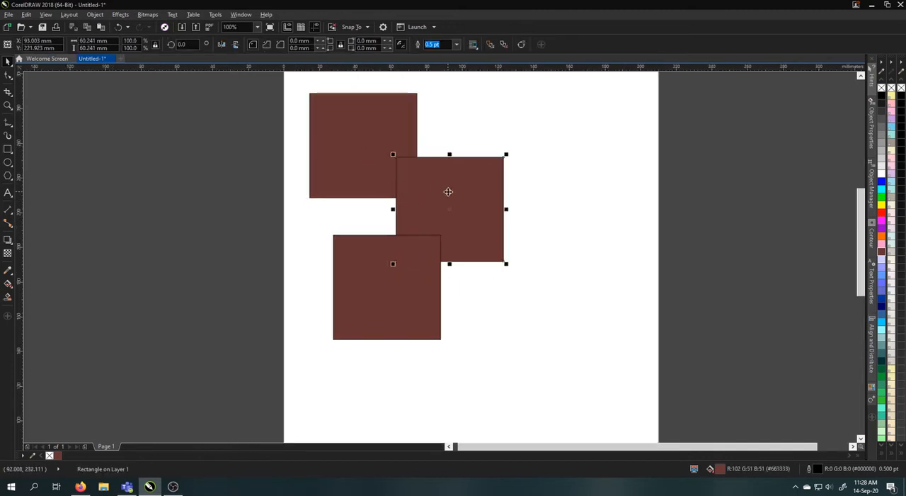
click(373, 139)
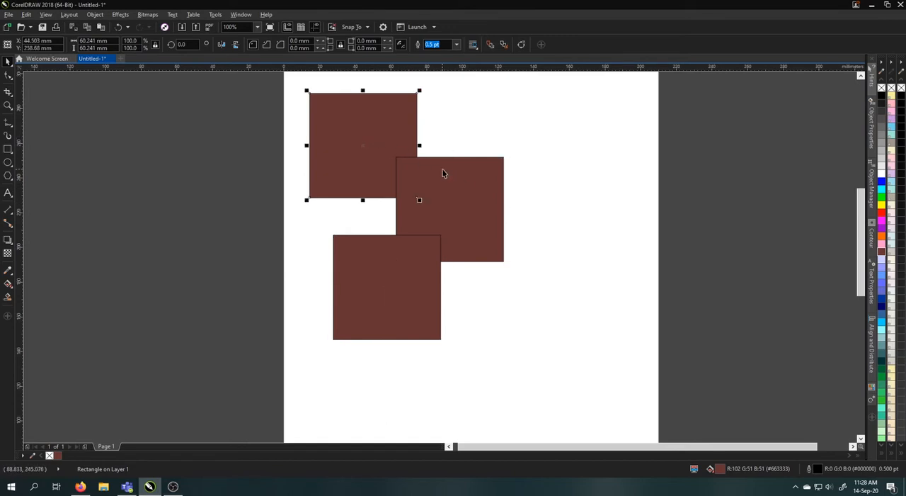
click(443, 170)
click(882, 205)
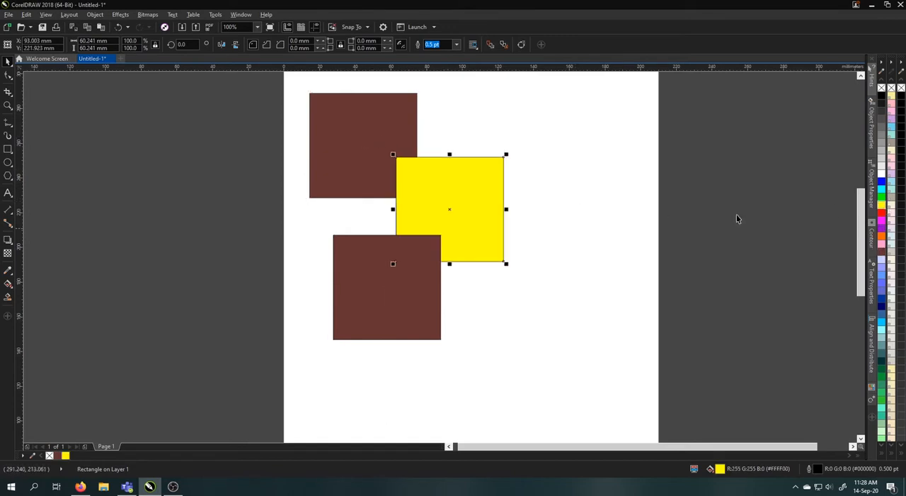
Fill the lowest brown square with magenta (#FF00FF).
click(442, 298)
click(427, 277)
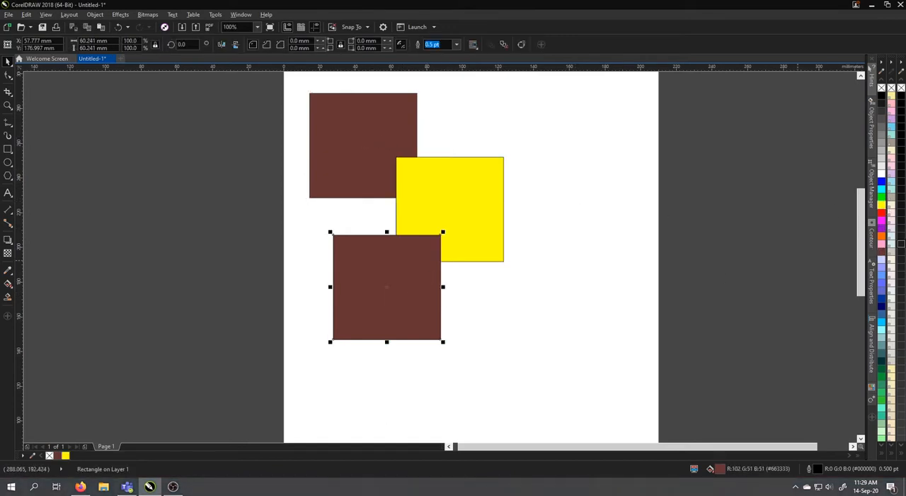
click(883, 222)
click(502, 306)
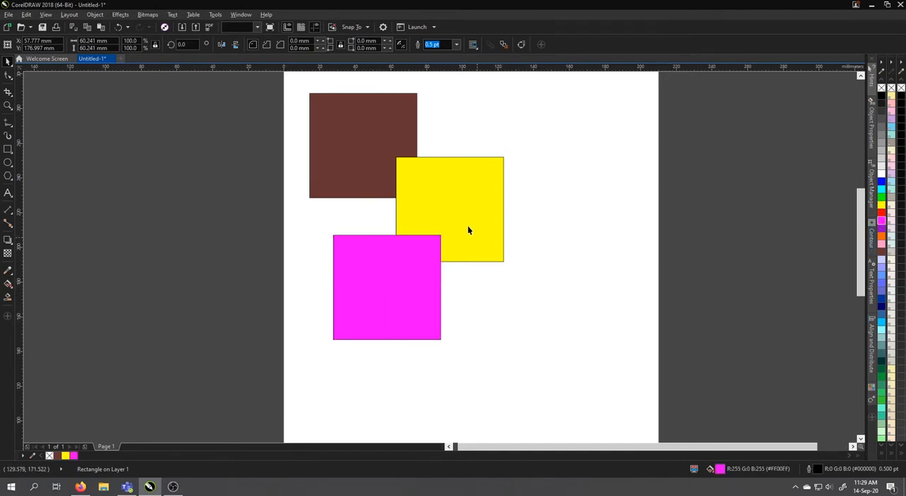
Copy the magenta square diagonally down so it overlaps the original's corner, and fill the copy with dark teal (#003333).
click(426, 177)
drag(378, 295, 467, 339)
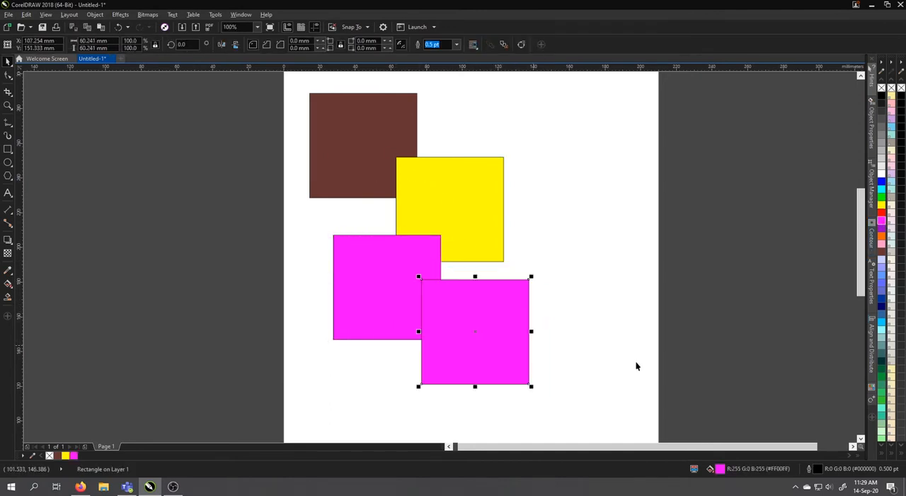
click(884, 362)
click(530, 326)
Move the dark teal square up so that it overlaps the brown, yellow and magenta squares.
click(354, 153)
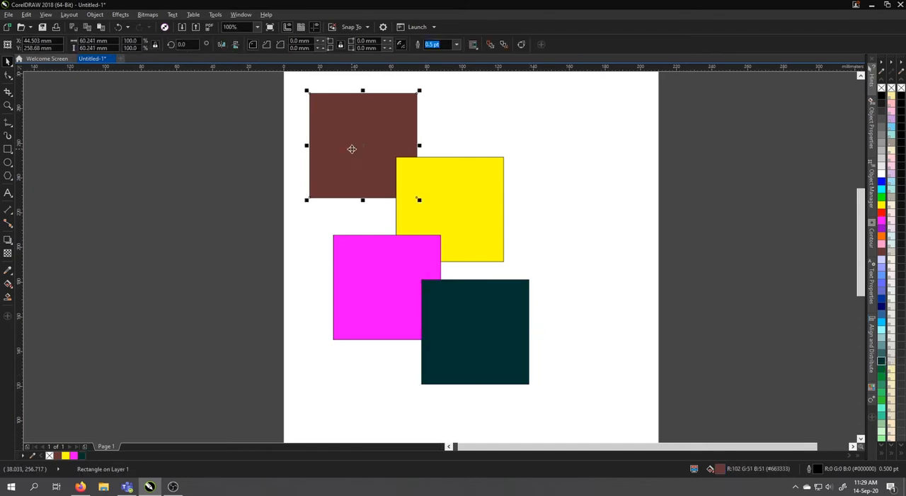
click(457, 320)
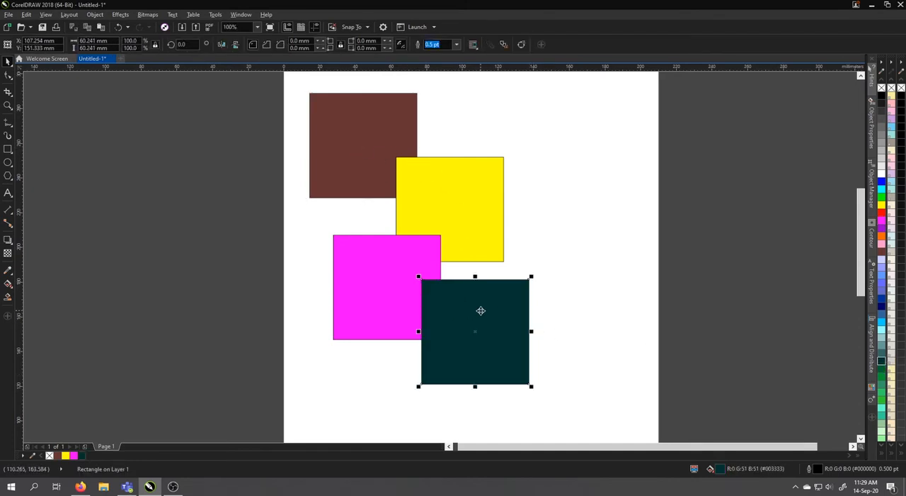
click(391, 285)
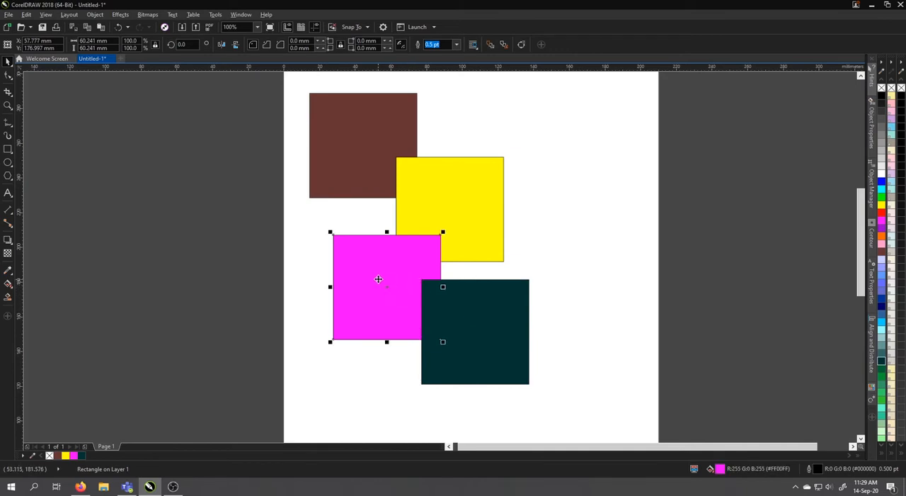
click(417, 213)
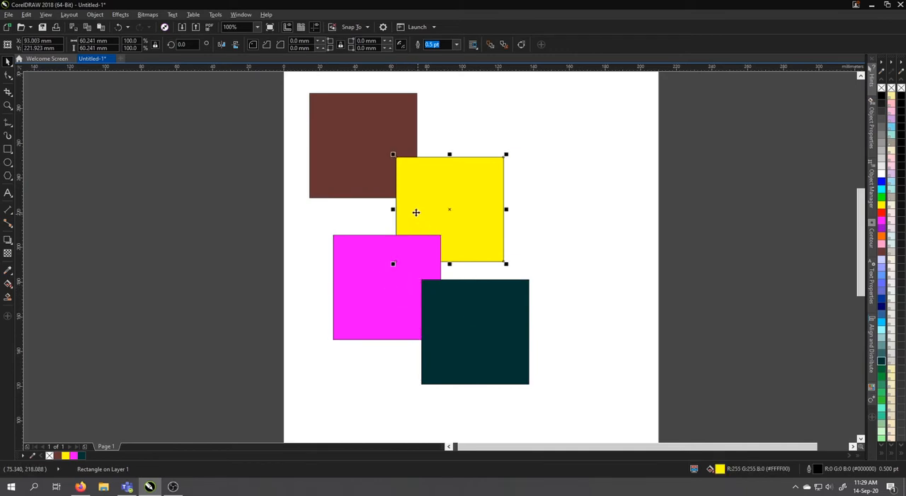
click(368, 181)
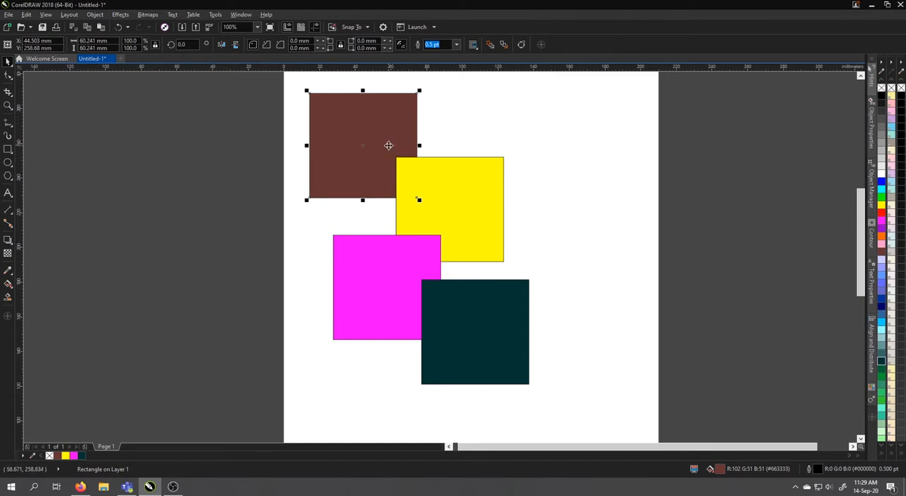
click(521, 363)
drag(502, 352, 446, 257)
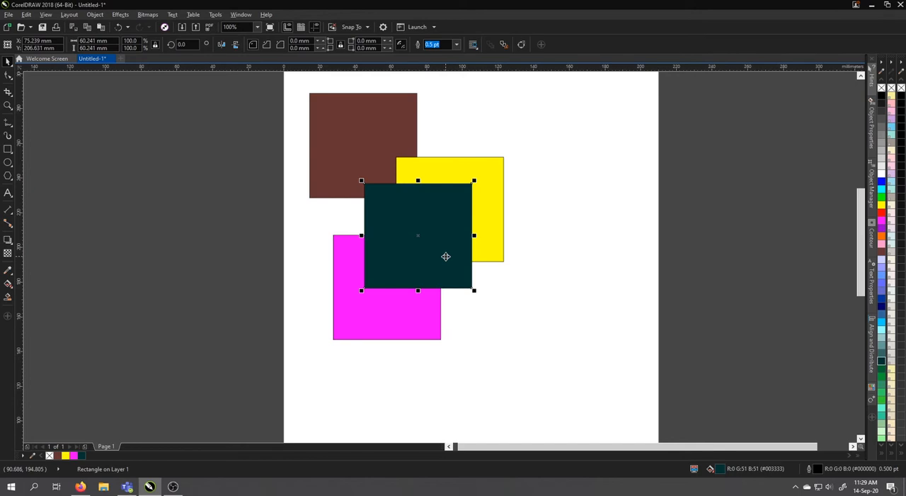
Delete all four coloured squares below the heading, keeping the heading text.
scroll(445, 256, down, 1)
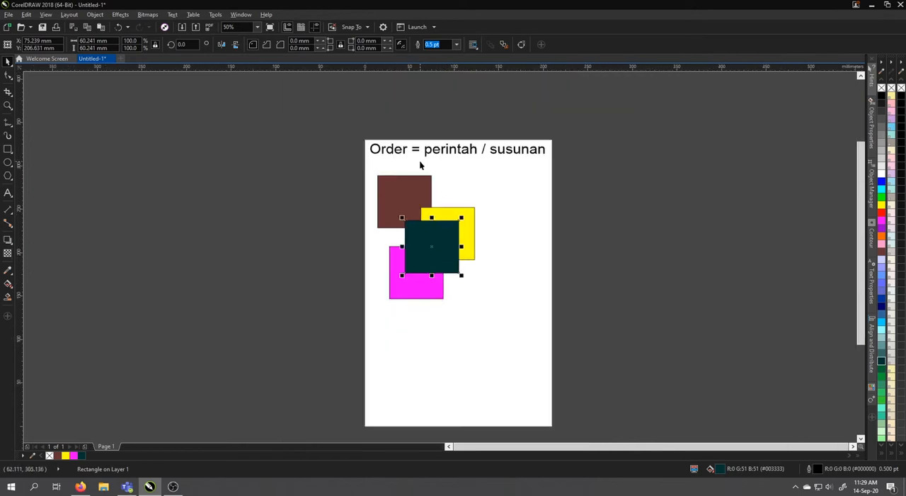
drag(362, 161, 546, 330)
key(Delete)
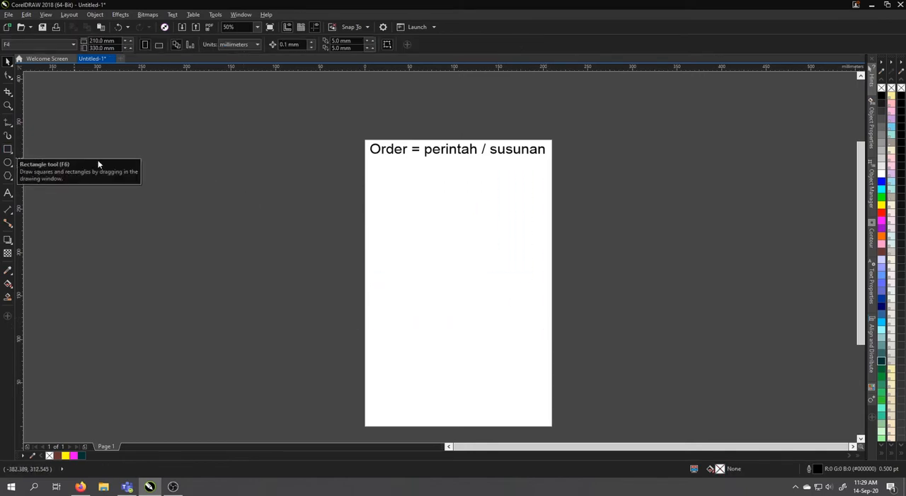
Shift the heading text slightly down from the page's upper edge.
click(458, 151)
click(458, 151)
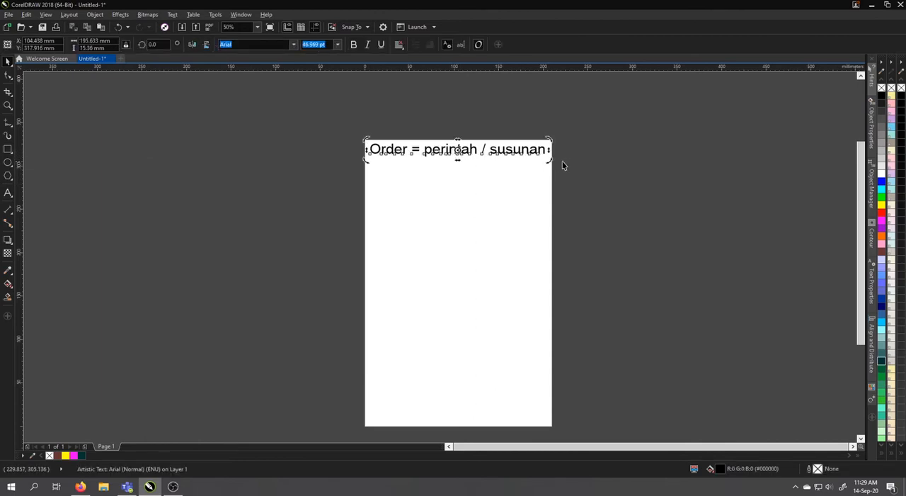
mouse_move(500, 155)
mouse_down()
mouse_move(497, 122)
mouse_move(500, 158)
mouse_up()
Draw an upright rectangle about 153 mm wide and 186 mm high below the heading.
click(8, 149)
drag(395, 179, 536, 344)
drag(567, 316, 603, 235)
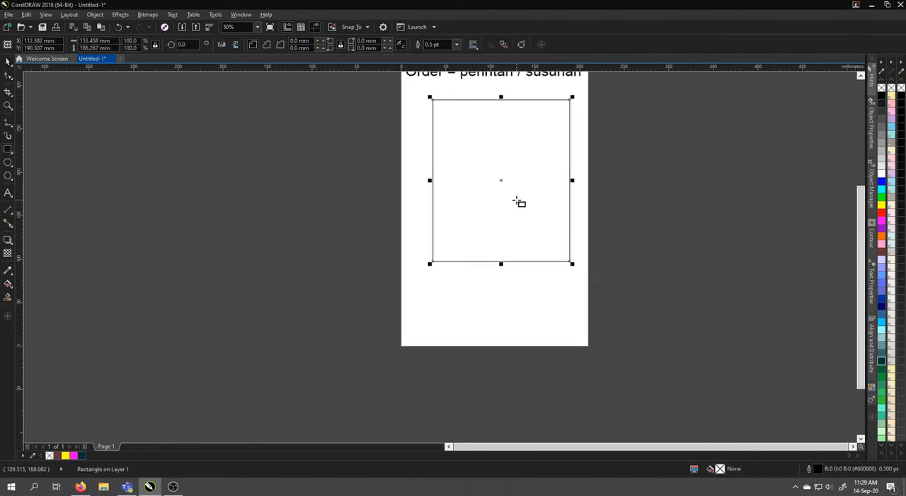
drag(516, 199, 480, 235)
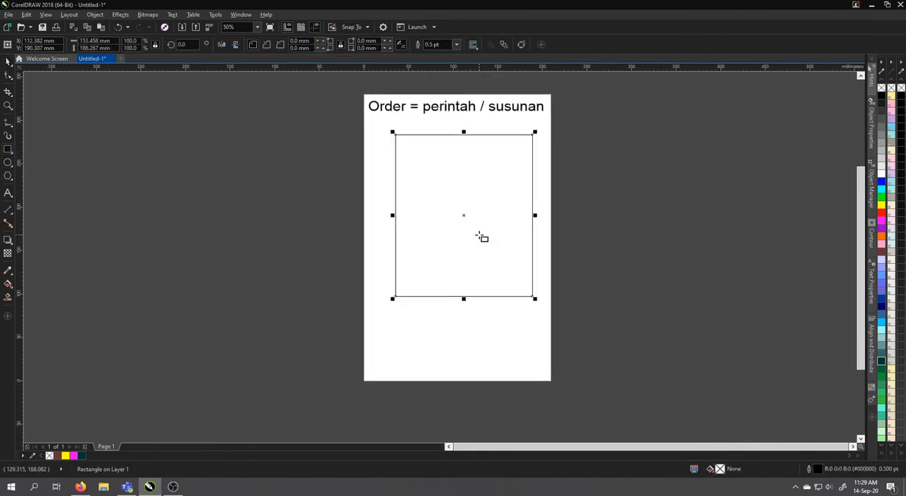
Draw an ellipse about 206 × 137 mm across the rectangle's lower part and a rectangle about 74 × 64 mm inside the large one.
click(8, 162)
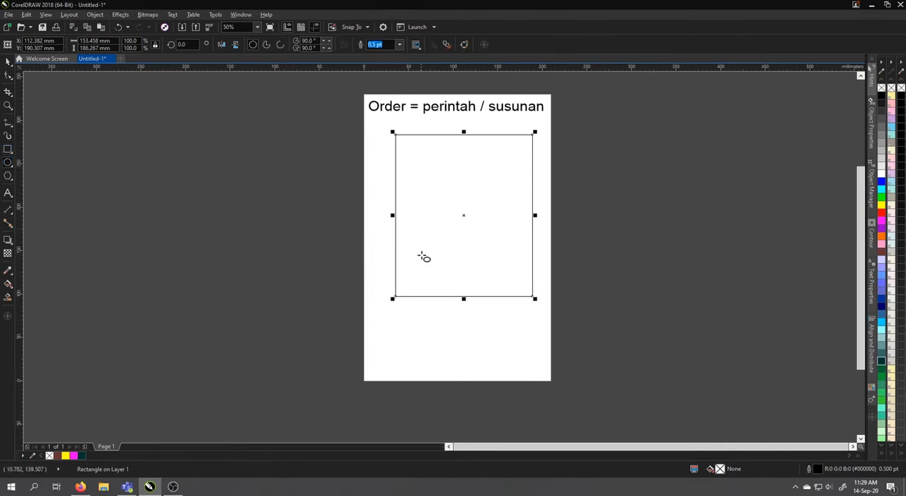
drag(375, 223, 562, 345)
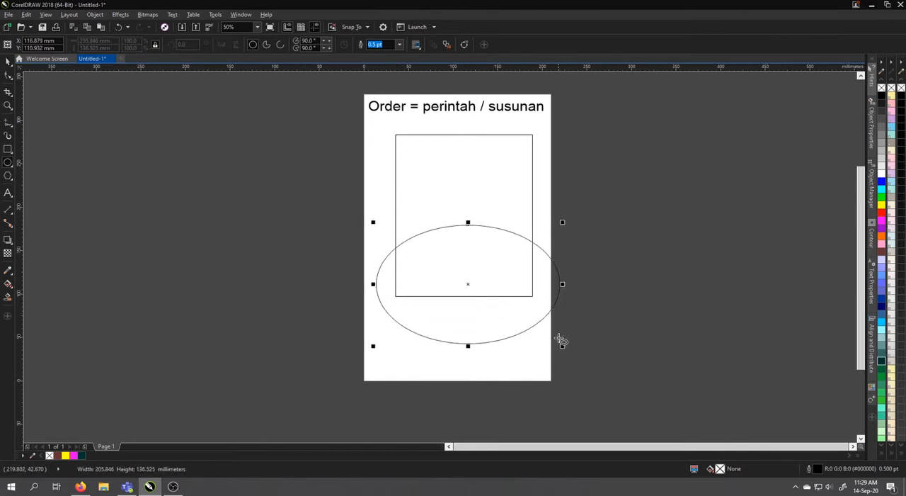
click(8, 150)
drag(430, 183, 497, 238)
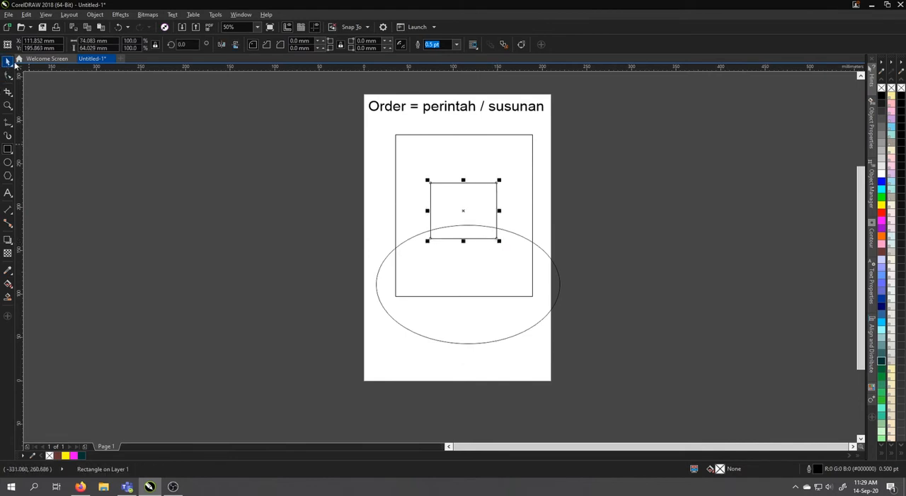
Align the ellipse and both rectangles on a common vertical centre line, and select the small rectangle.
click(10, 62)
shift+click(500, 264)
shift+click(521, 206)
key(c)
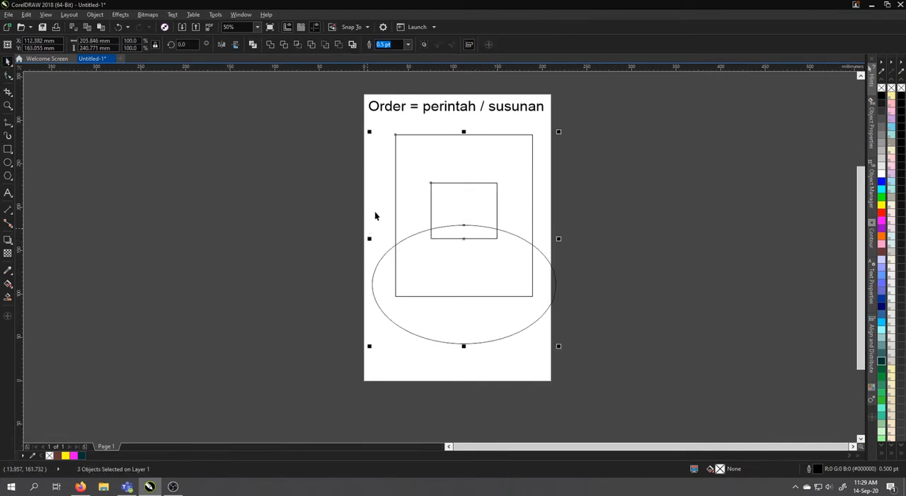
click(482, 217)
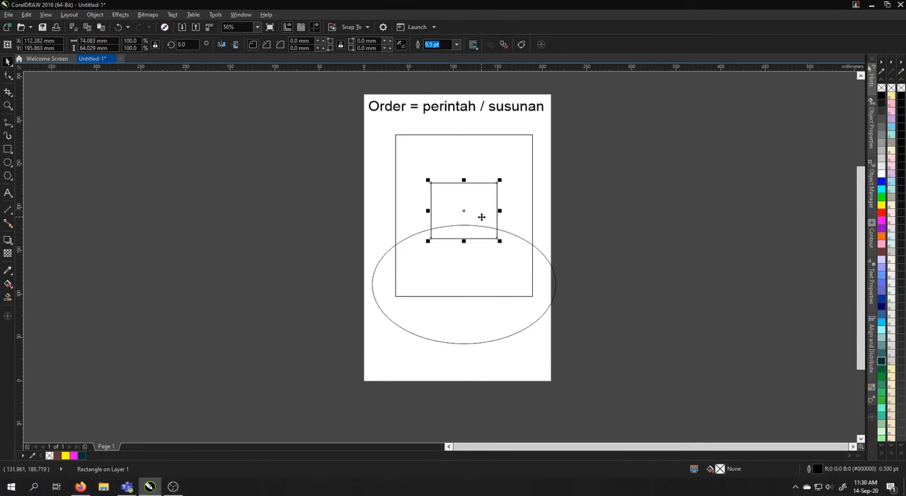
Fill the ellipse with medium blue (#6699FF) and the small rectangle with light violet (#9999FF).
click(504, 259)
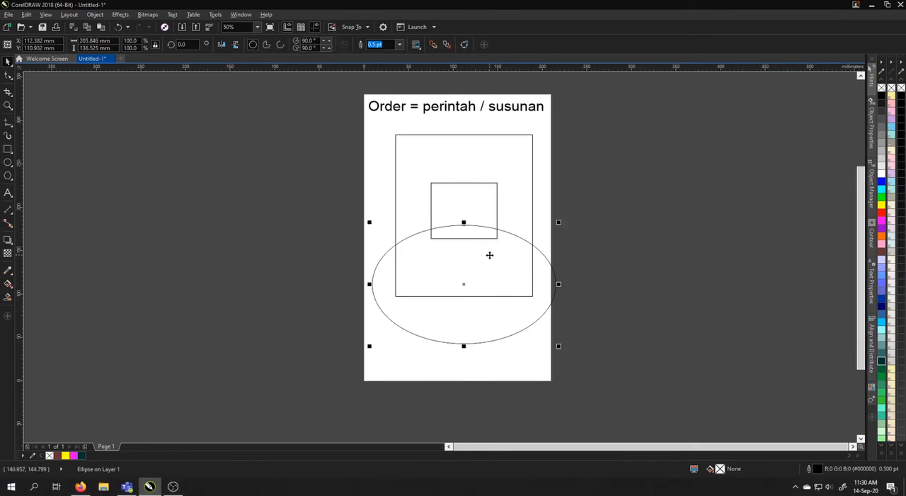
click(882, 278)
click(467, 205)
click(881, 265)
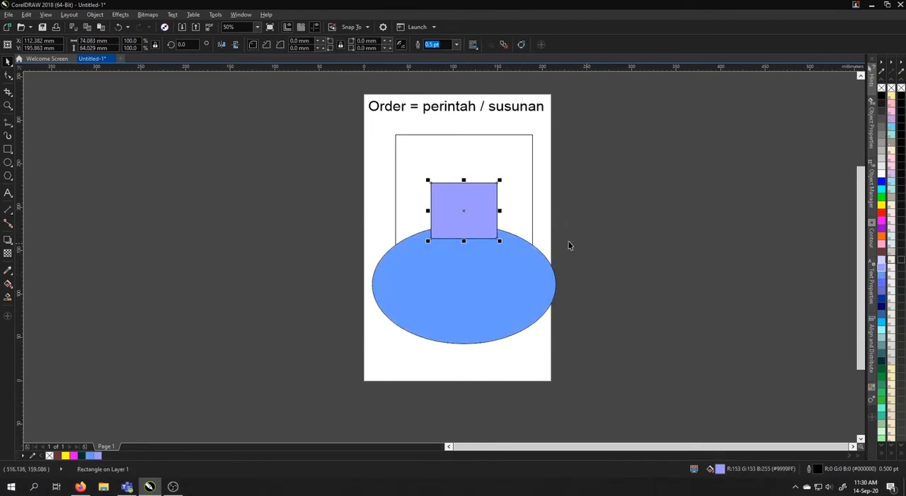
click(486, 253)
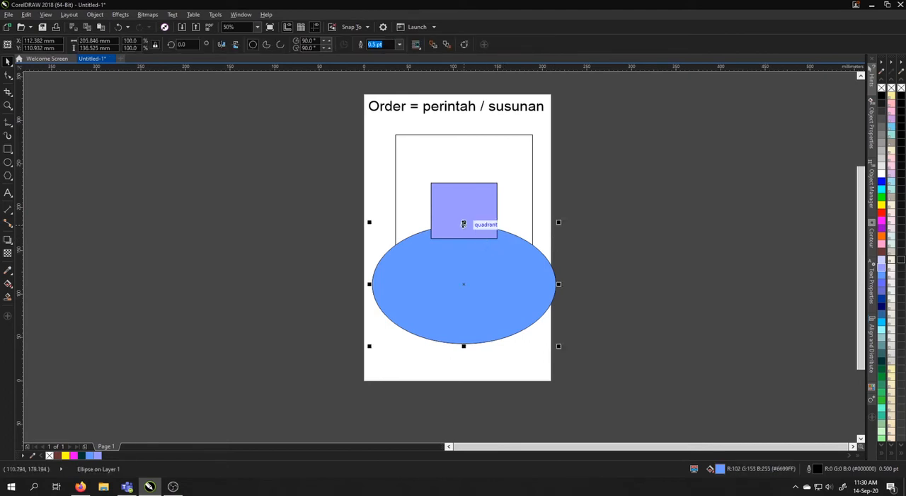
click(472, 219)
click(488, 252)
click(483, 255)
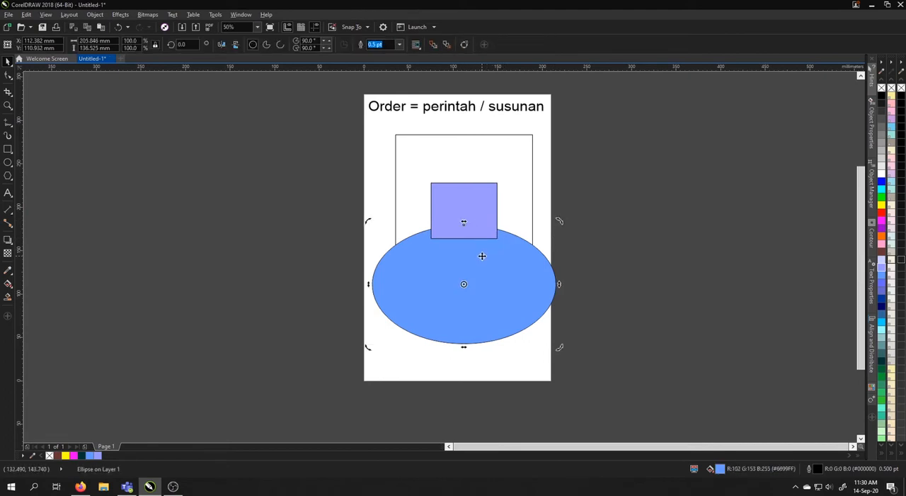
click(477, 209)
key(Escape)
click(489, 218)
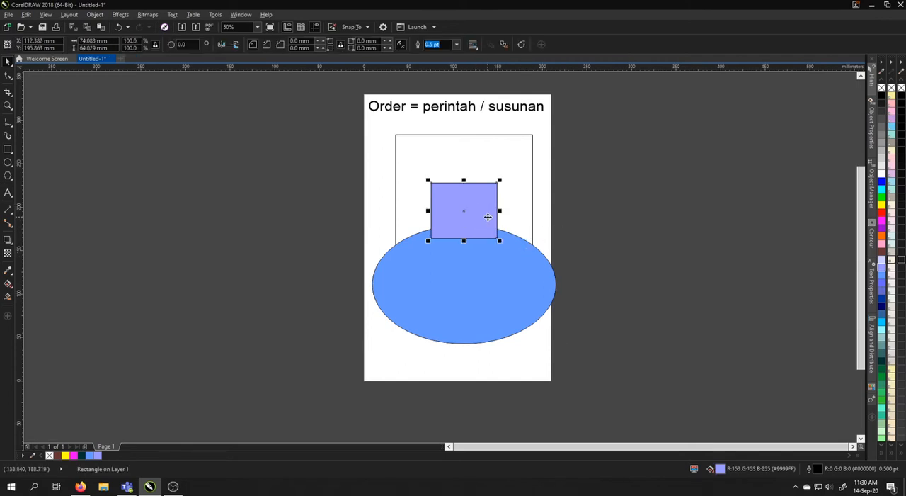
Try moving the ellipse and small rectangle together off the page, and undo the move.
shift+click(499, 276)
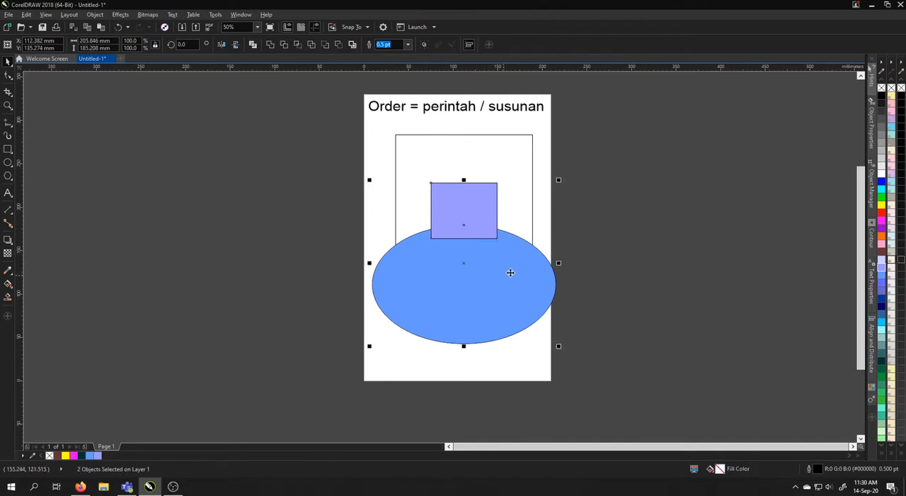
drag(522, 252, 698, 265)
key(ctrl+z)
key(Escape)
click(501, 272)
click(476, 225)
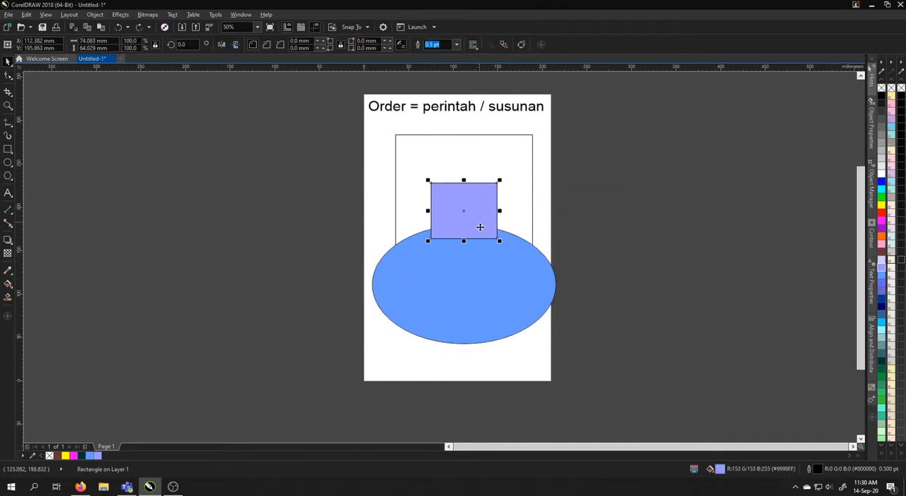
Shrink the ellipse to about 93 × 62 mm and move it up behind the small rectangle's lower part.
click(519, 259)
right_click(521, 259)
key(Escape)
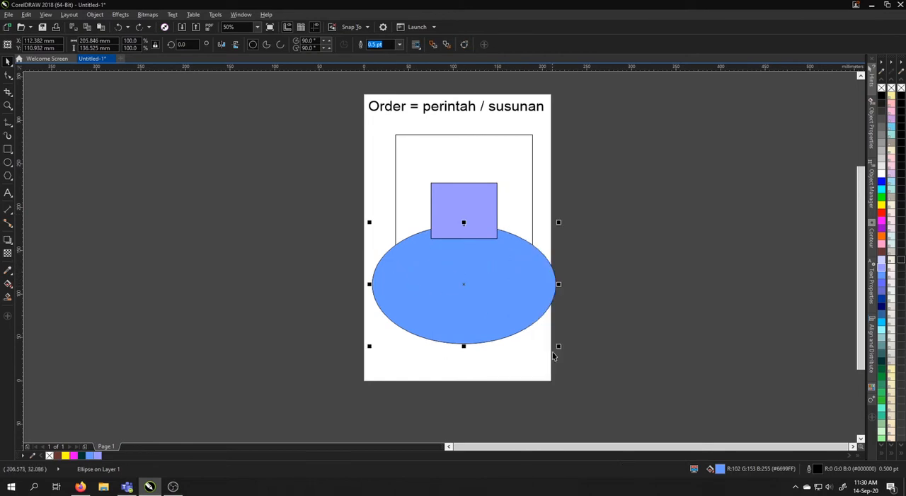
drag(558, 345, 508, 314)
drag(465, 291, 466, 249)
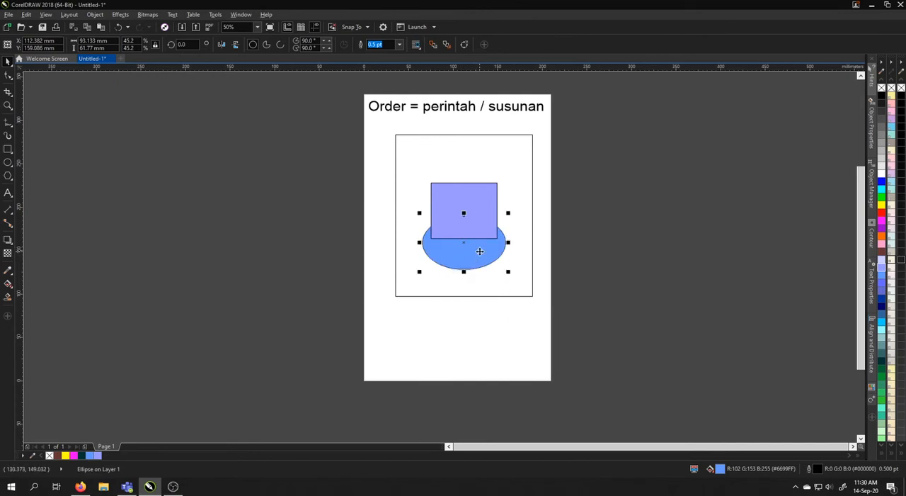
Examine the Order commands offered for the blue ellipse, and dismiss them without applying any.
right_click(478, 250)
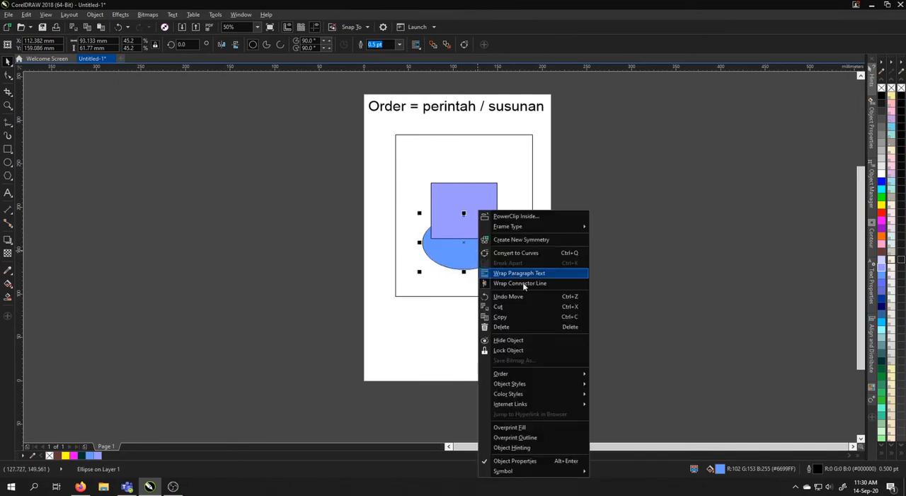
mouse_move(575, 377)
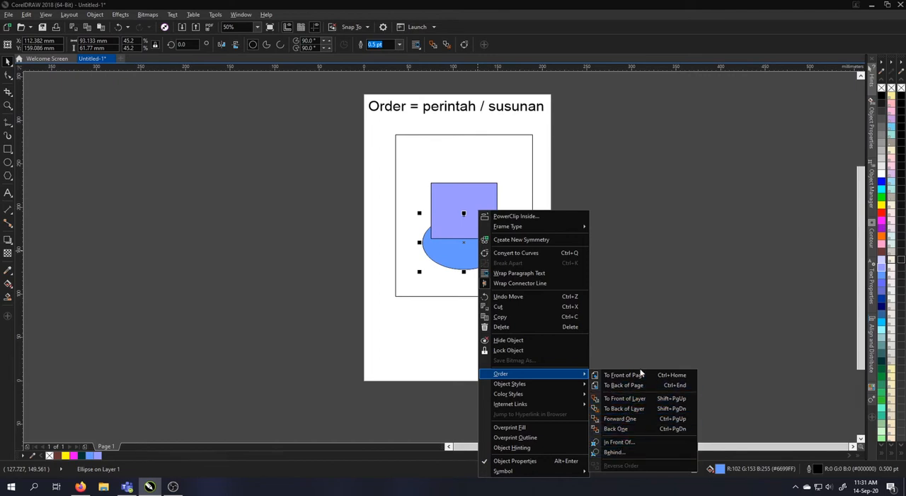
click(427, 323)
click(475, 323)
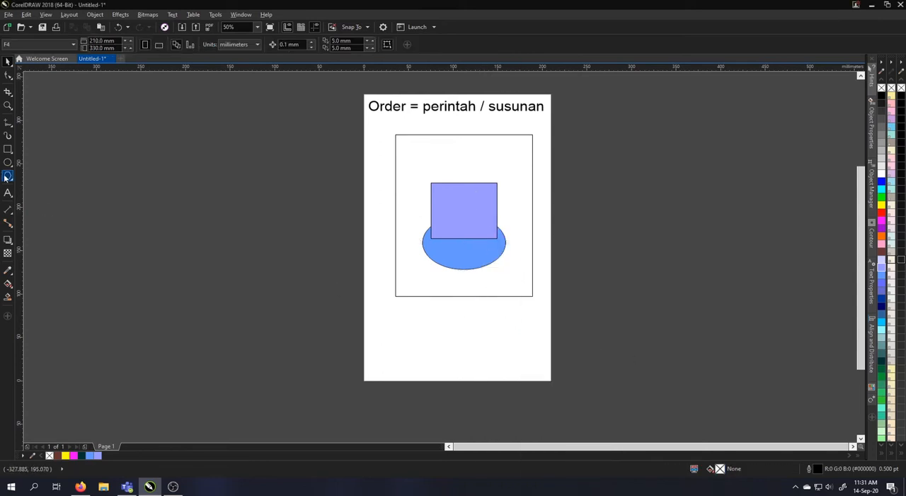
Draw a triangle about 54 × 46 mm across the ellipse's left side and a six-sided polygon about 53 × 61 mm across its lower edge.
drag(399, 211, 454, 265)
drag(499, 296, 448, 243)
click(276, 44)
click(276, 44)
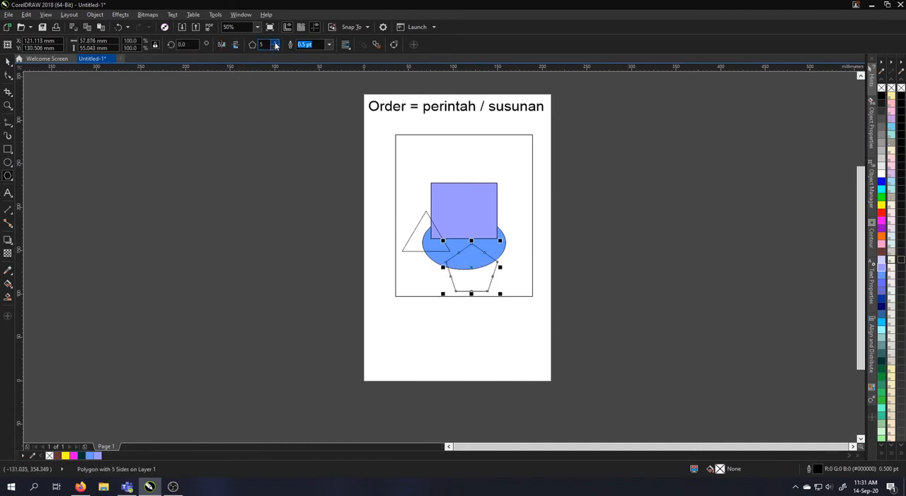
click(276, 44)
Draw a five-pointed star about 70 × 67 mm and a nine-pointed complex star about 84 × 83 mm overlapping the ellipse.
click(9, 175)
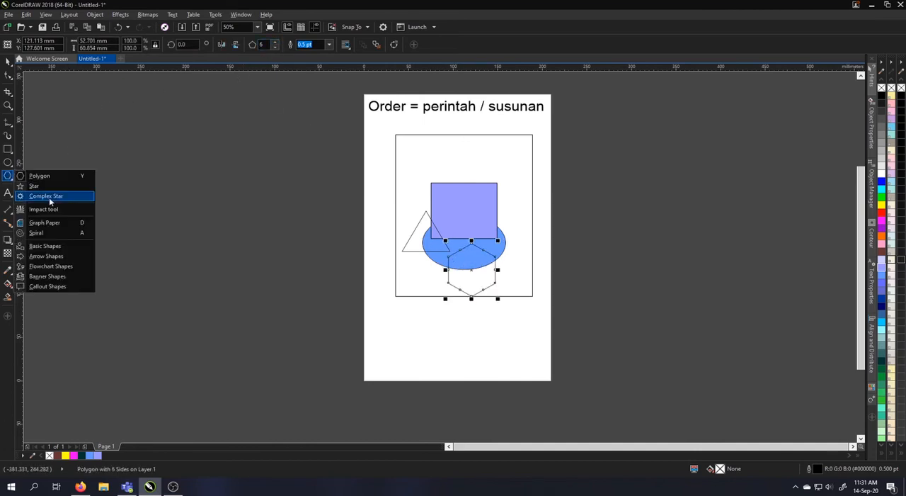
click(62, 189)
drag(515, 209, 446, 273)
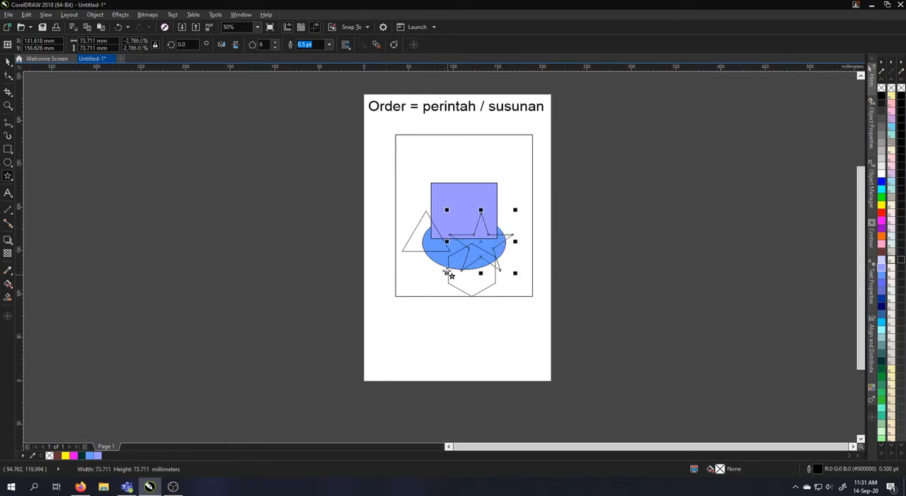
click(9, 176)
click(70, 195)
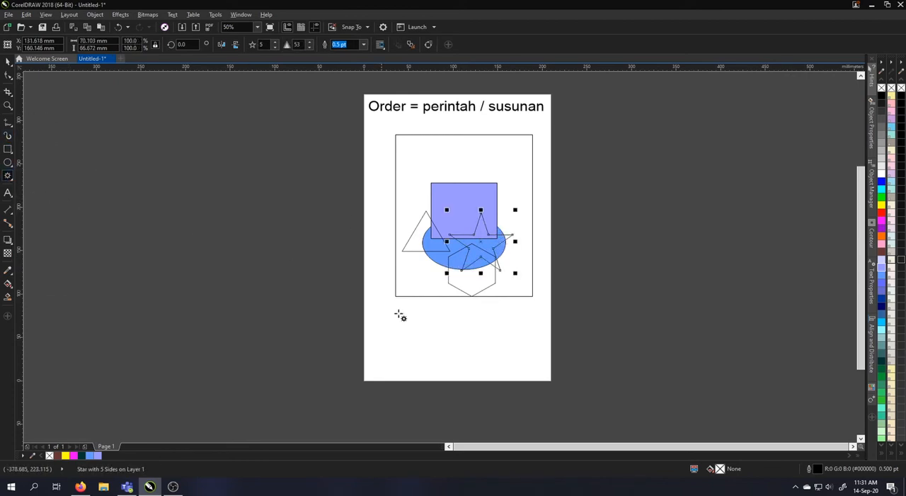
drag(363, 286, 496, 283)
Delete the large unfilled rectangle surrounding the shapes.
click(9, 62)
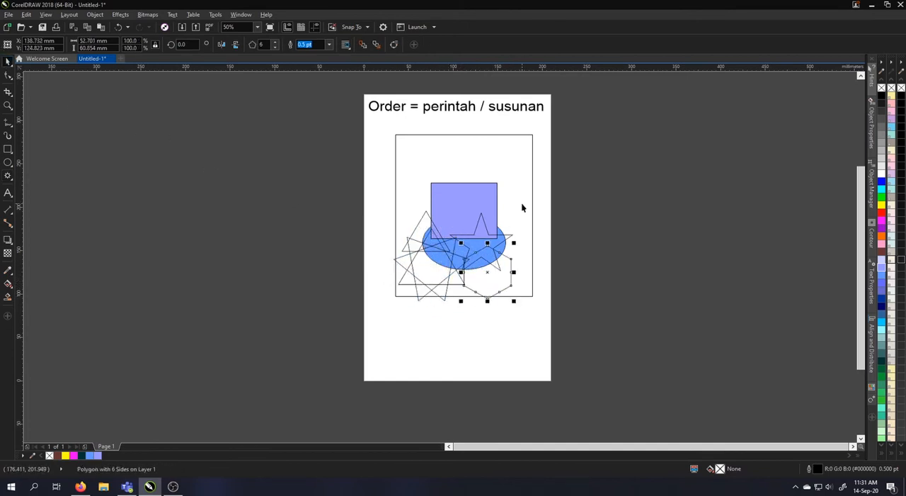
click(522, 204)
key(Delete)
Move the five-pointed star right and slightly down, and shift the triangle slightly up and left.
click(485, 205)
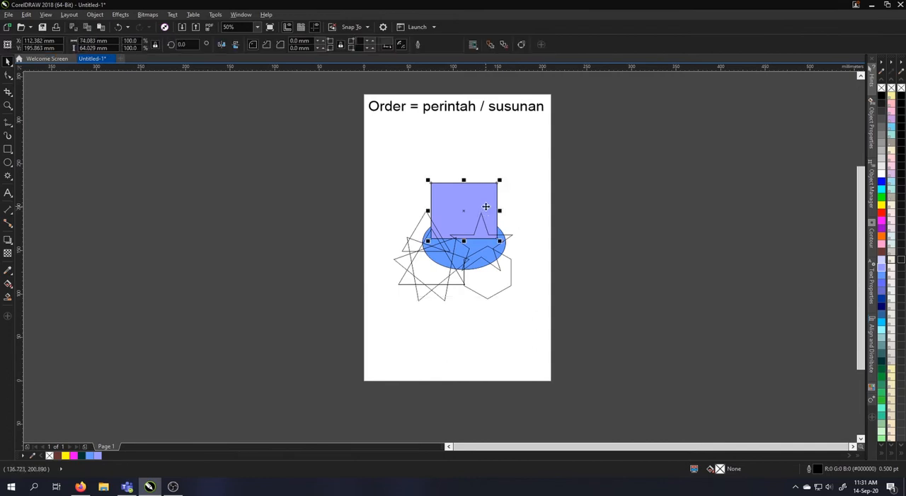
click(512, 236)
drag(512, 239, 544, 248)
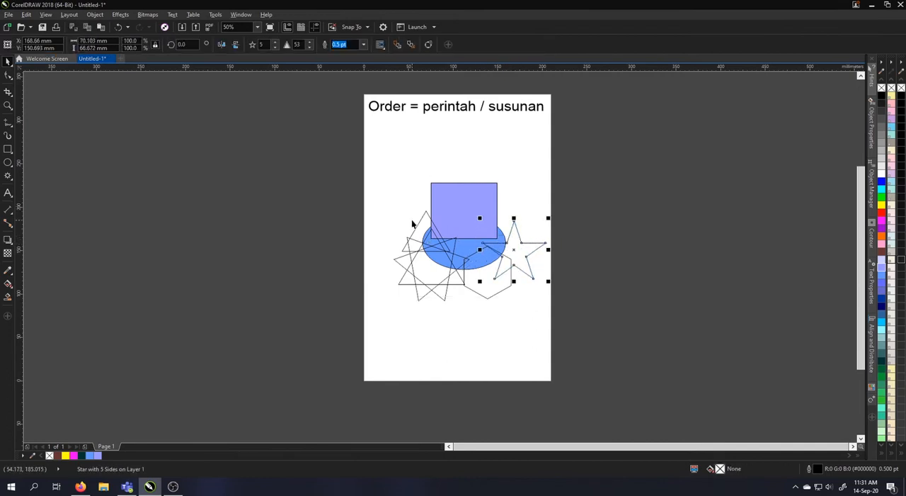
click(417, 228)
click(418, 228)
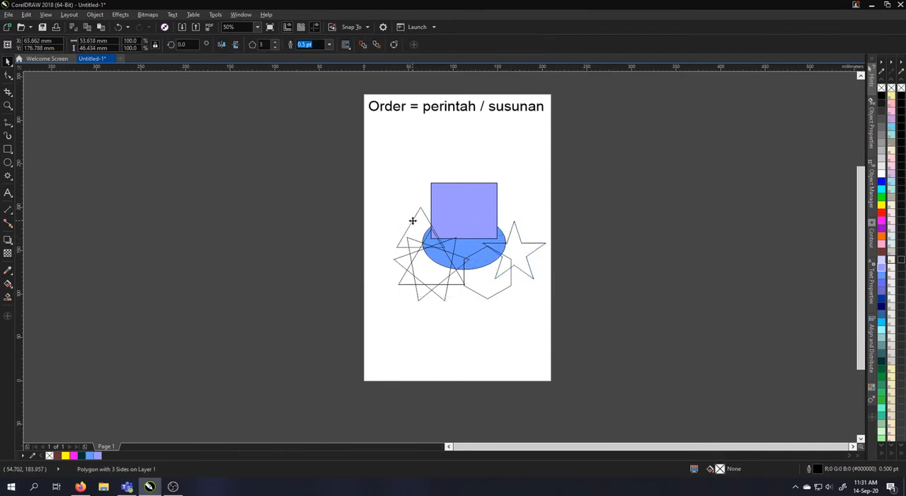
Fill the triangle with dark navy blue (#000066) and the hexagon with pink (RGB 255, 153, 204).
click(881, 278)
click(881, 306)
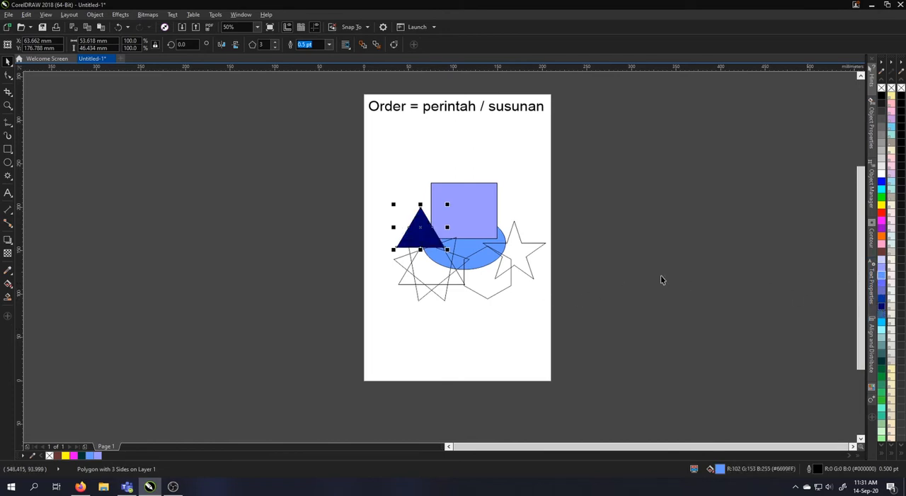
click(504, 286)
click(881, 243)
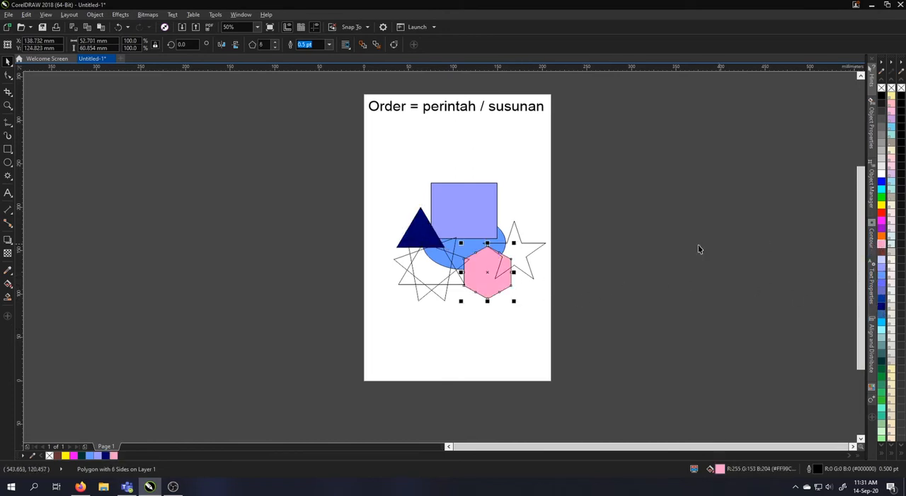
Fill the five-pointed star with pale lavender (RGB 204, 204, 255) and the complex star with orange (#FF6600).
click(532, 257)
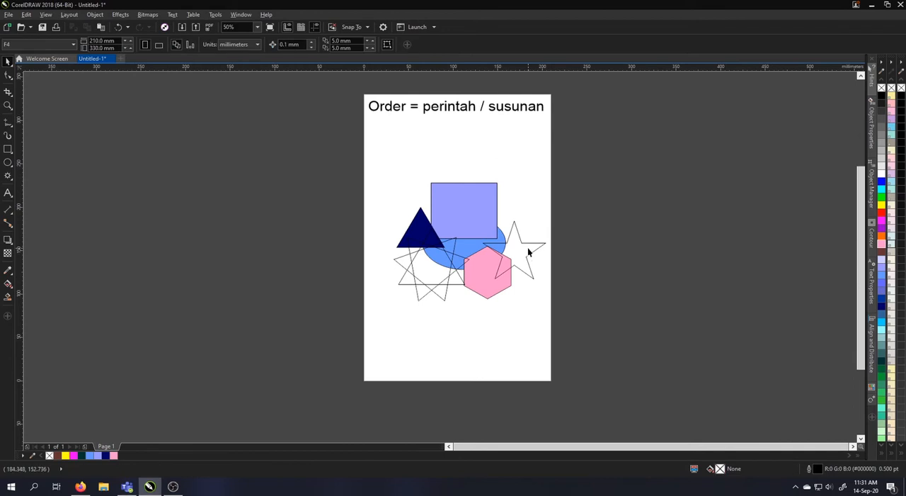
click(883, 262)
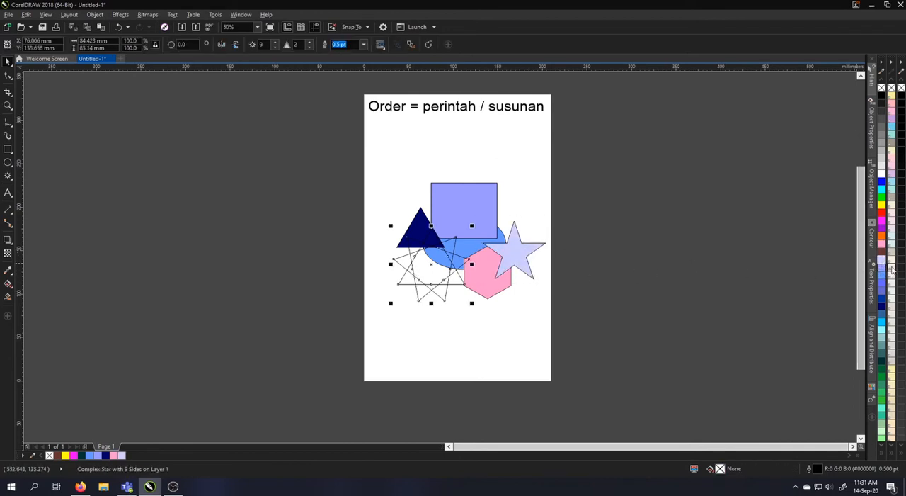
click(882, 240)
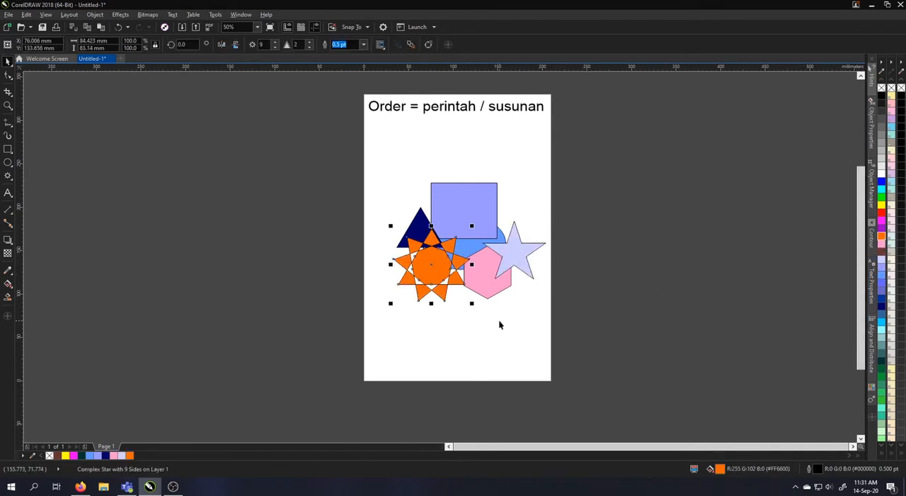
click(466, 298)
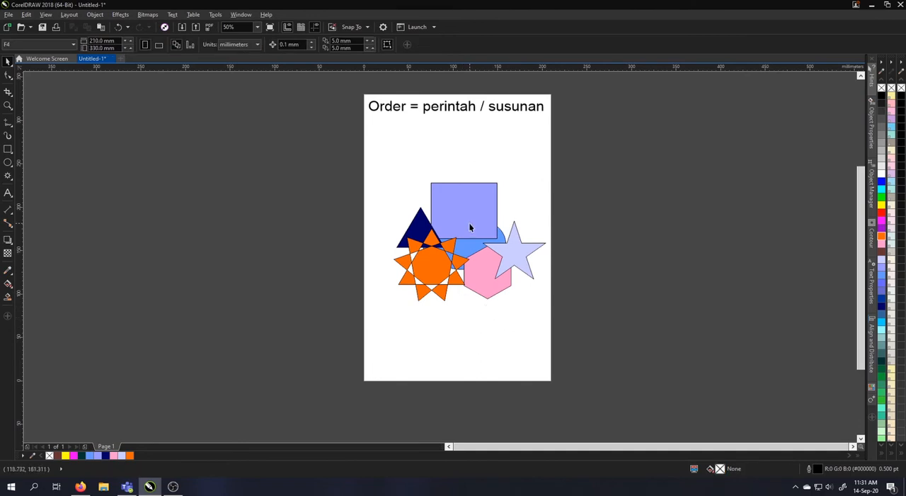
Move the violet rectangle up and right, and shift the lavender star slightly left so it overlaps the rectangle's lower corner.
drag(469, 222, 490, 215)
drag(519, 258, 515, 252)
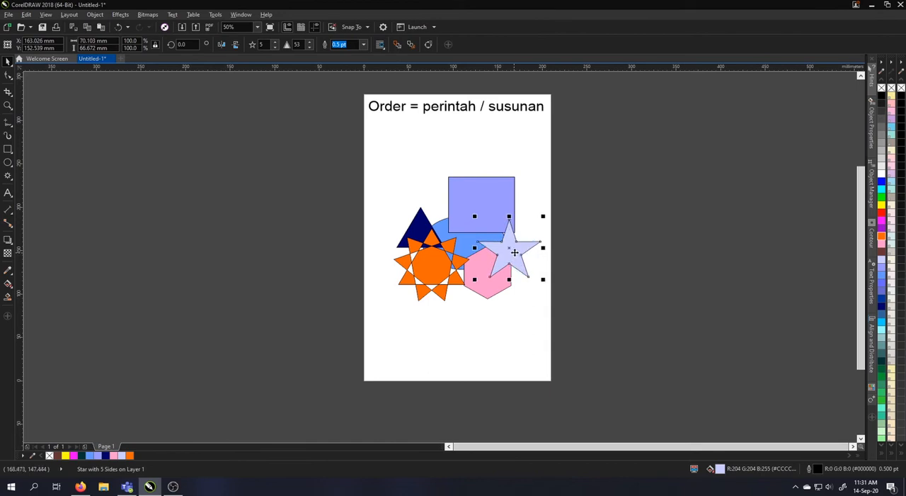
click(527, 227)
click(483, 288)
click(439, 270)
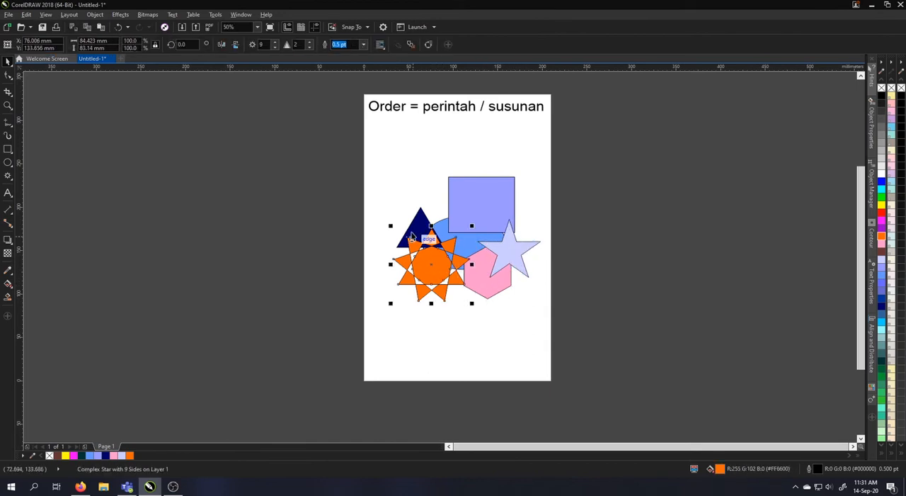
Move the navy triangle right so it overlaps the ellipse and the violet rectangle's edge.
click(423, 220)
drag(423, 220, 443, 225)
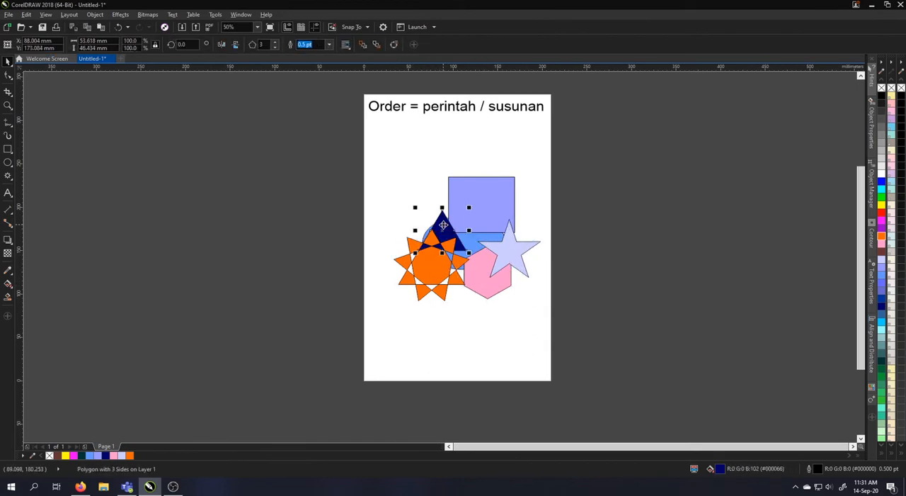
click(514, 356)
Place the orange complex star at the lower left of the group and move the pink hexagon up and left over the ellipse.
scroll(438, 250, up, 2)
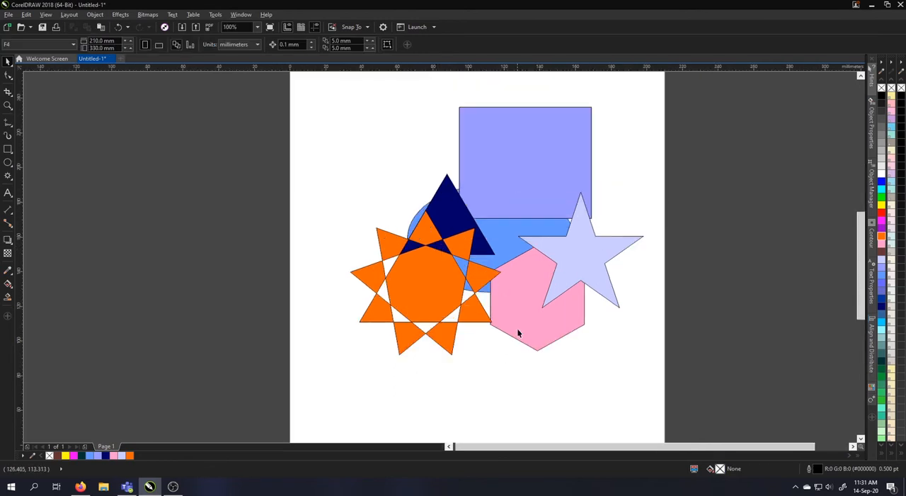
click(421, 294)
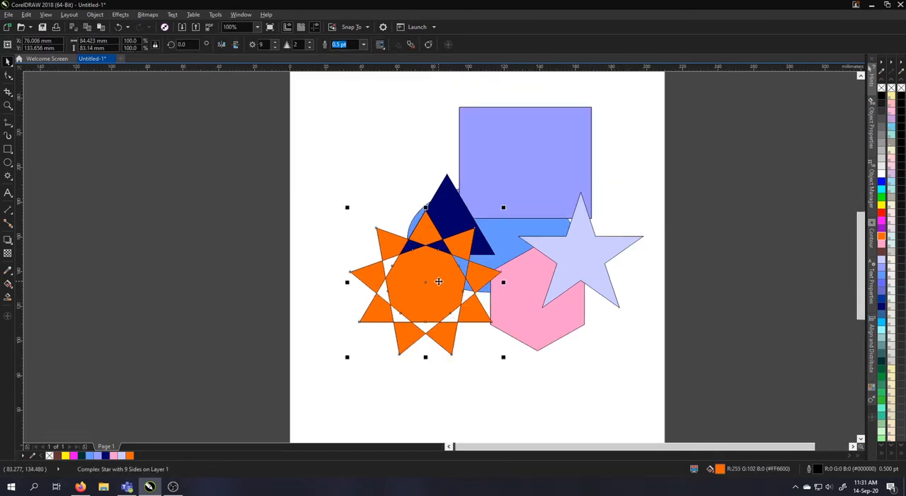
drag(439, 281, 514, 311)
click(584, 265)
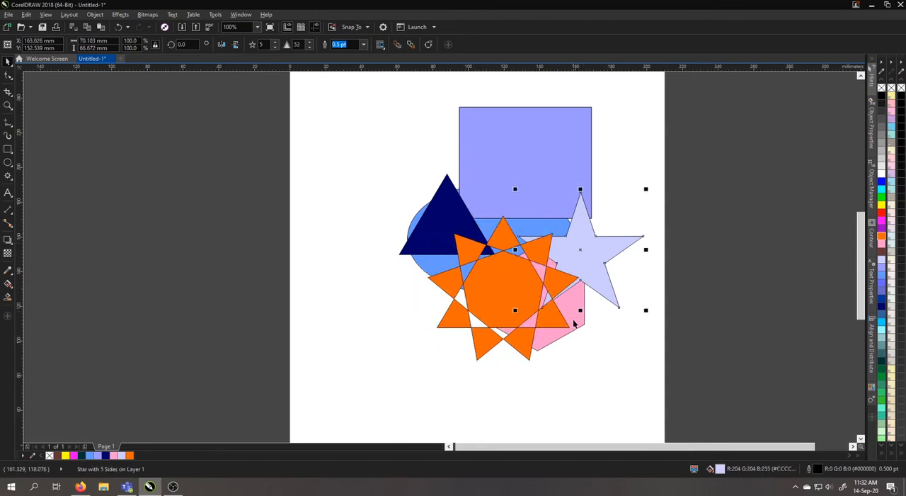
drag(574, 324, 499, 343)
drag(546, 326, 527, 295)
Move the orange complex star right so it covers the lower part of the pink hexagon.
click(443, 223)
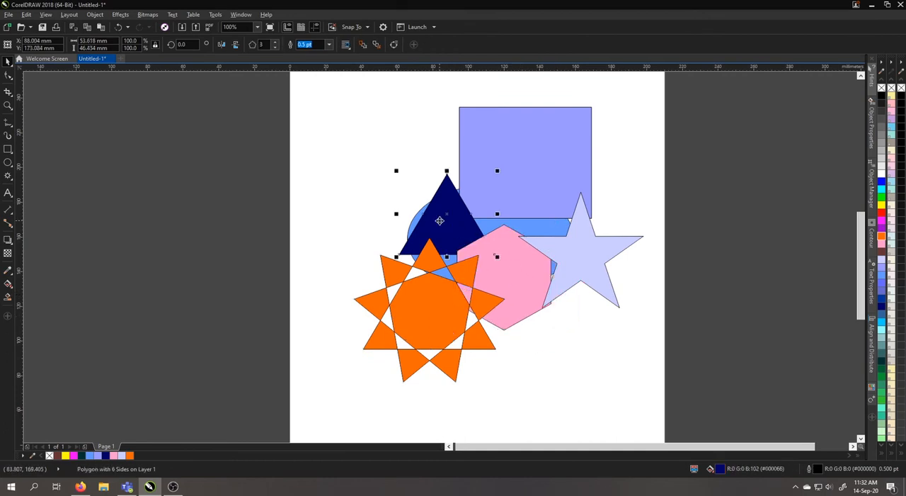
click(510, 193)
click(552, 232)
drag(426, 320, 454, 323)
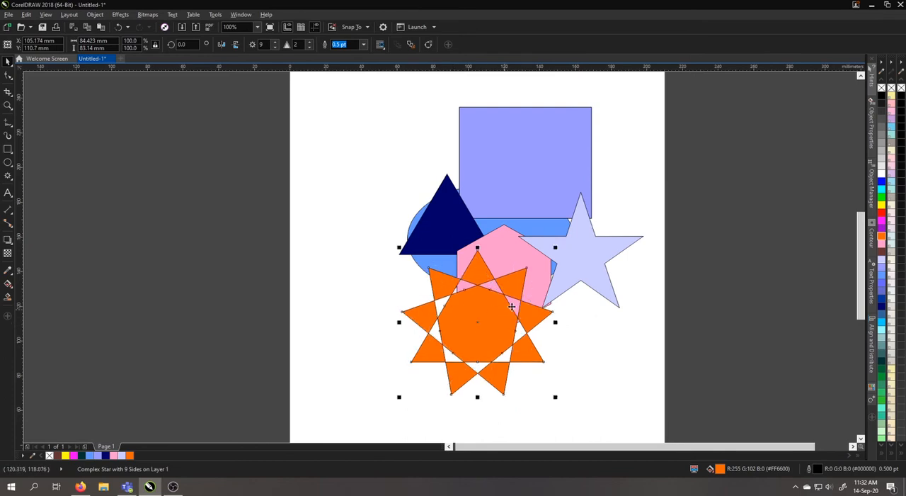
click(592, 351)
Send the orange complex star to the back of the page and move it up and left, partly under the ellipse and hexagon.
click(473, 308)
right_click(479, 323)
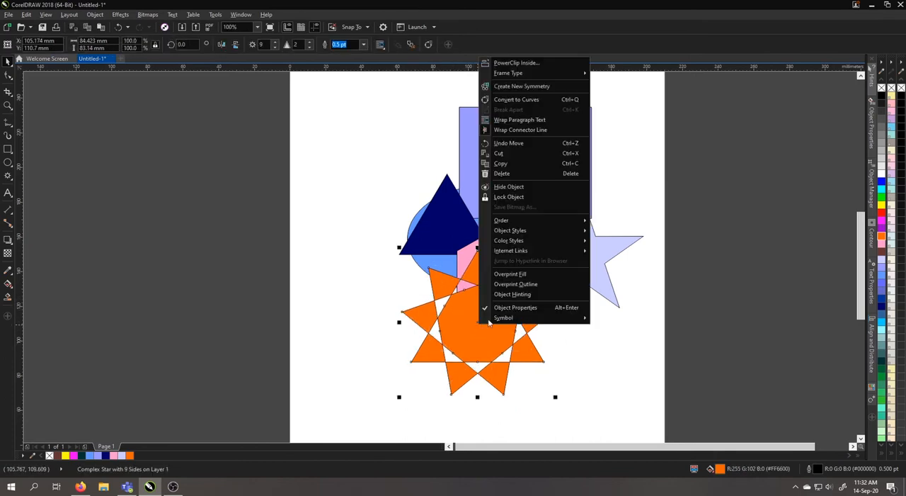
mouse_move(547, 224)
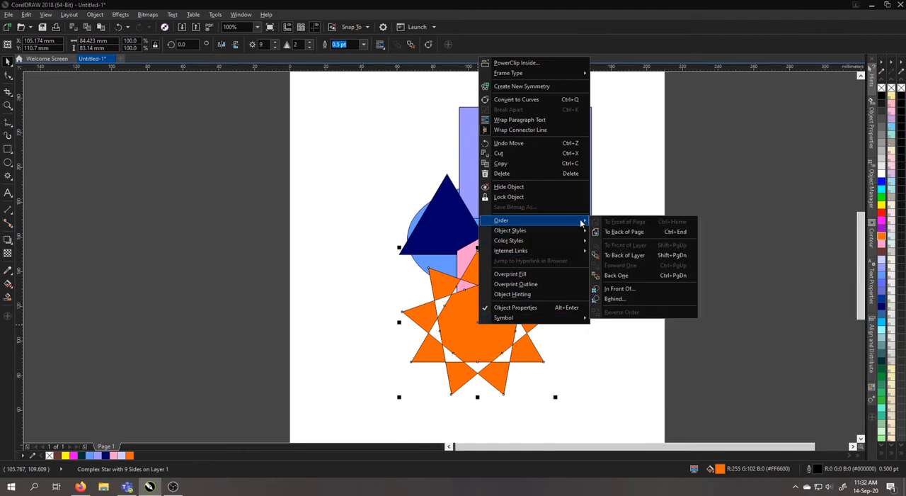
click(644, 232)
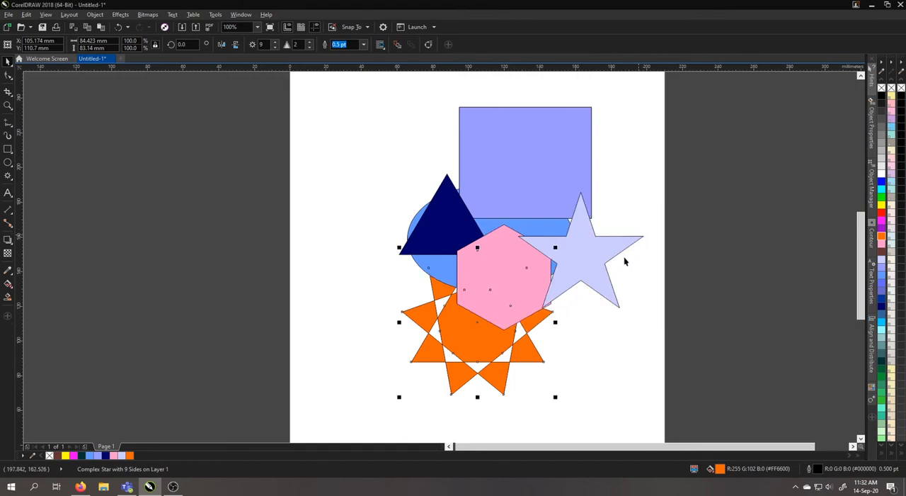
click(581, 354)
drag(499, 350, 440, 315)
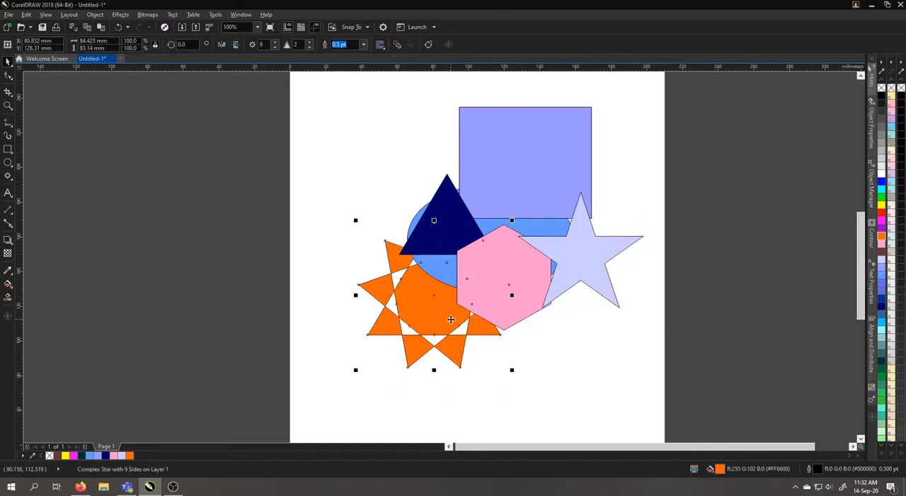
Bring the orange complex star to the front of the page and shift it slightly down and right over the pink hexagon.
right_click(438, 313)
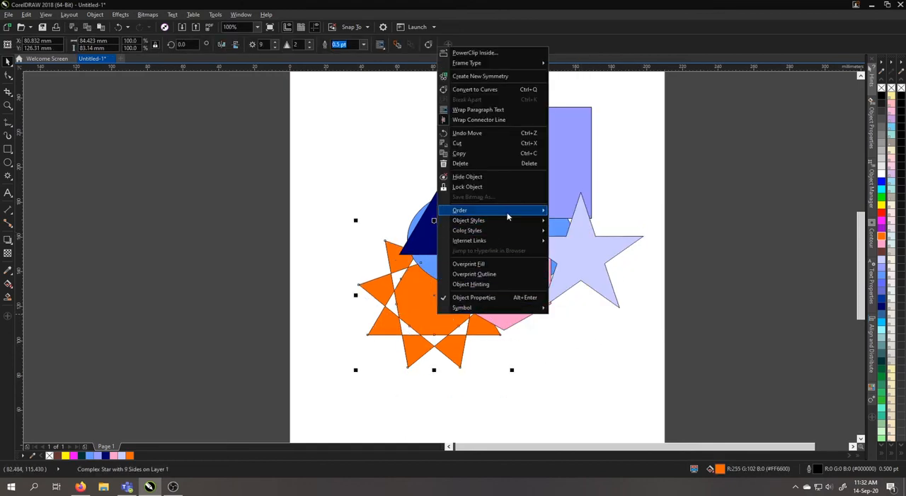
mouse_move(499, 211)
click(588, 211)
drag(438, 304, 453, 313)
Move the orange complex star right over the lavender star and send it back one level in the stacking order.
right_click(453, 313)
mouse_move(515, 212)
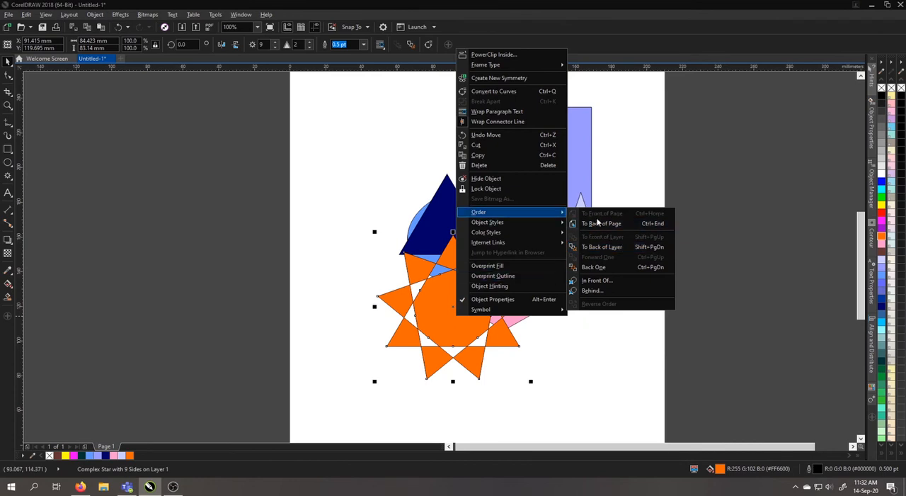
click(593, 267)
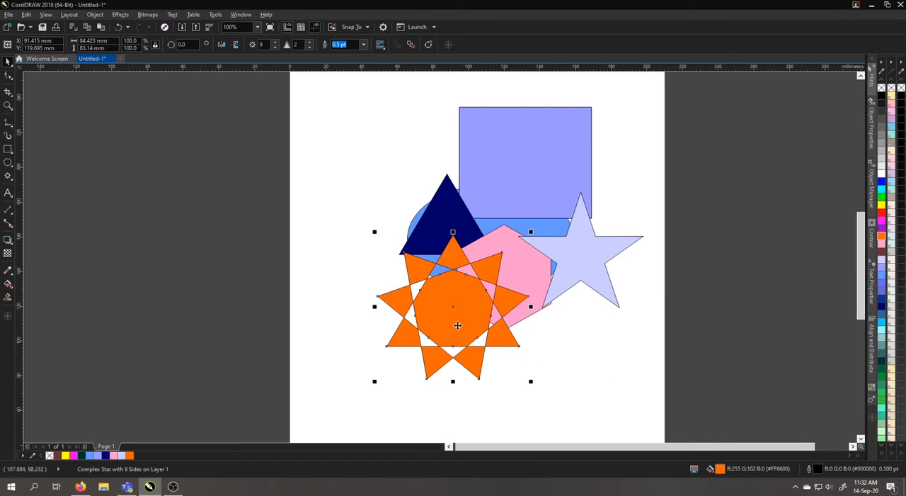
drag(464, 330, 571, 318)
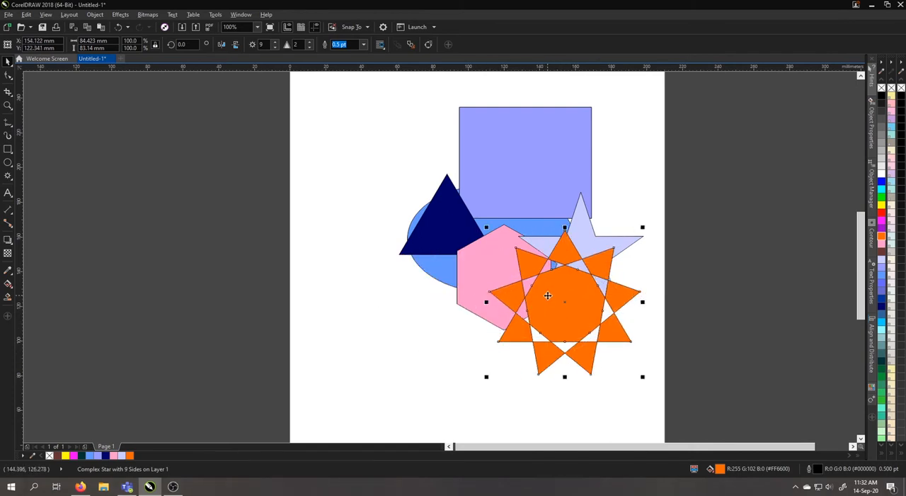
right_click(548, 295)
mouse_move(630, 190)
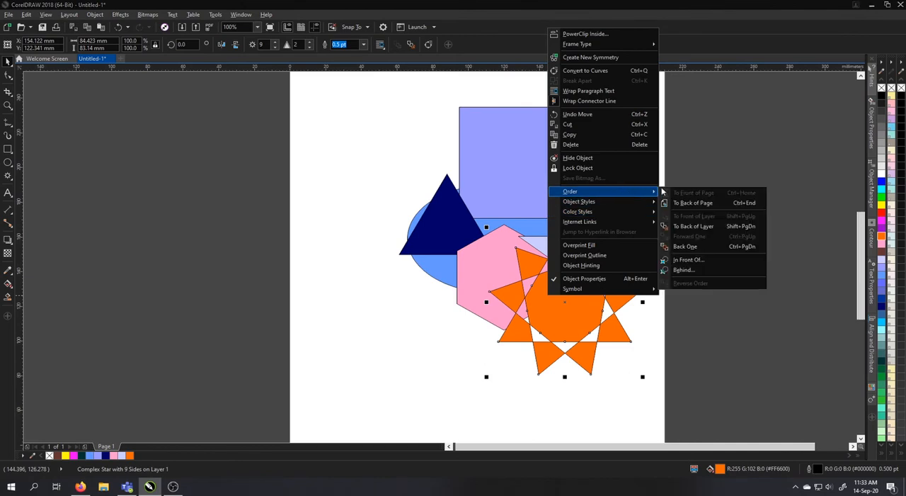
click(683, 246)
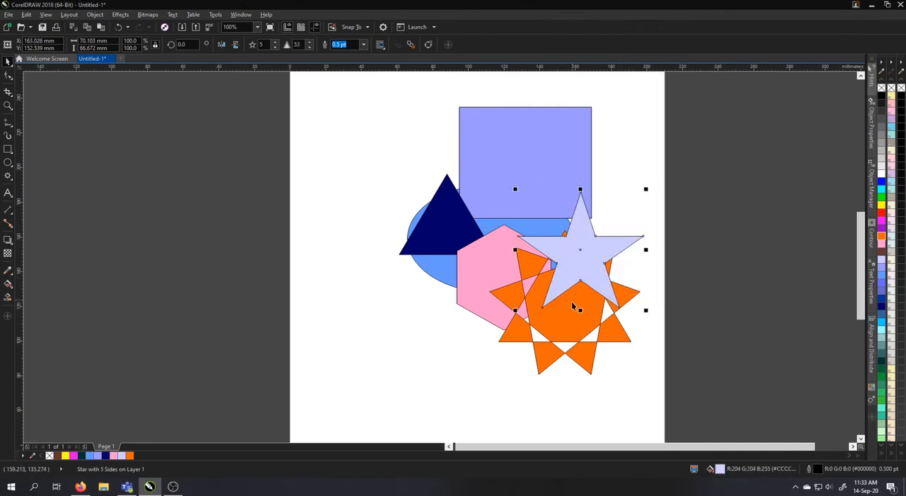
Send the orange complex star back one more level so it lies behind the pink hexagon.
click(587, 250)
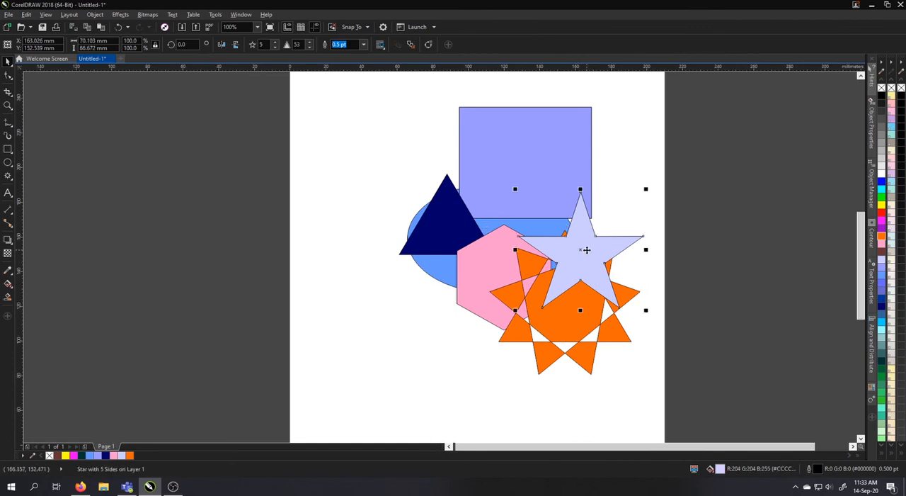
click(561, 319)
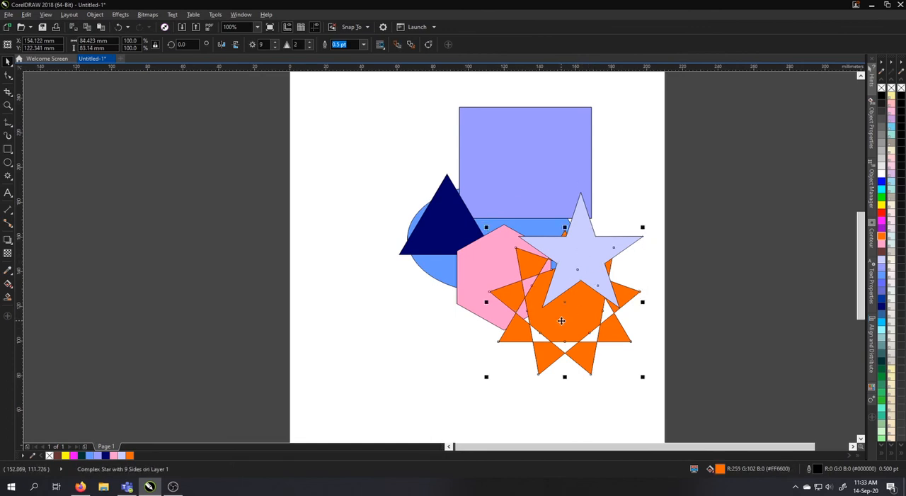
right_click(550, 320)
mouse_move(597, 215)
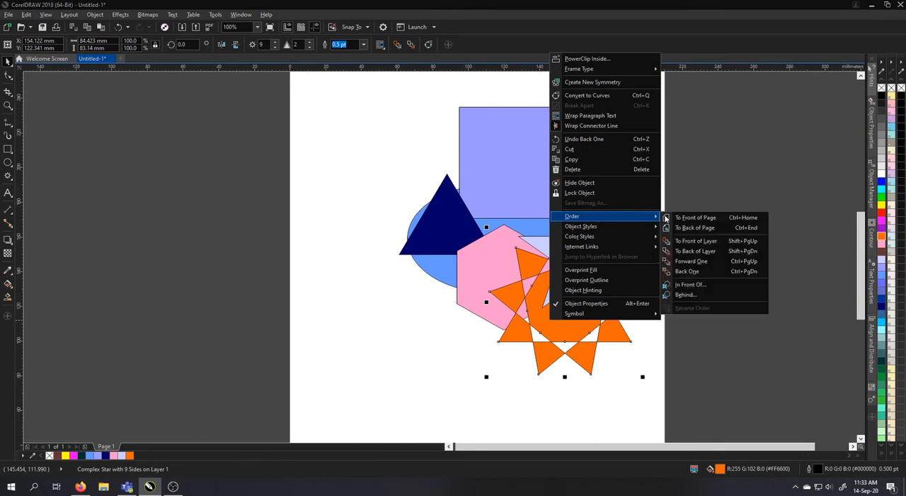
click(686, 271)
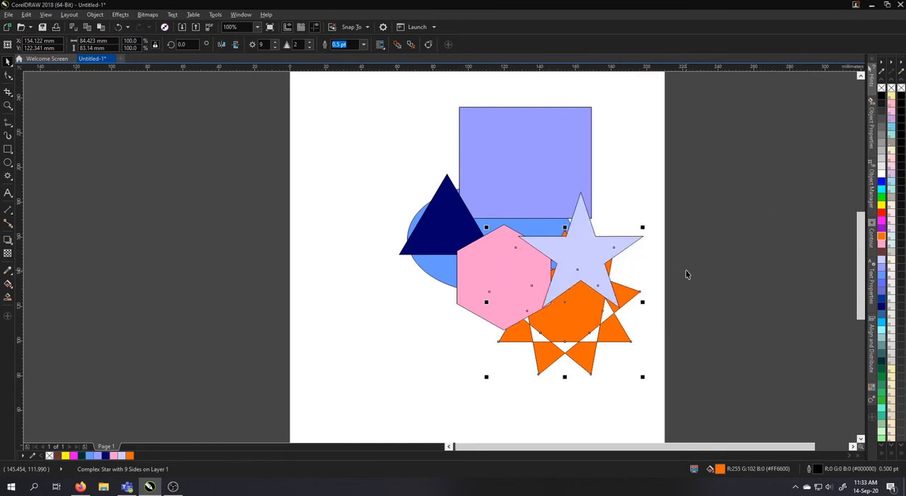
Move the orange complex star left so it overlaps the navy triangle, and shift it down and right beneath the pink hexagon.
click(523, 310)
click(560, 328)
drag(560, 328, 428, 279)
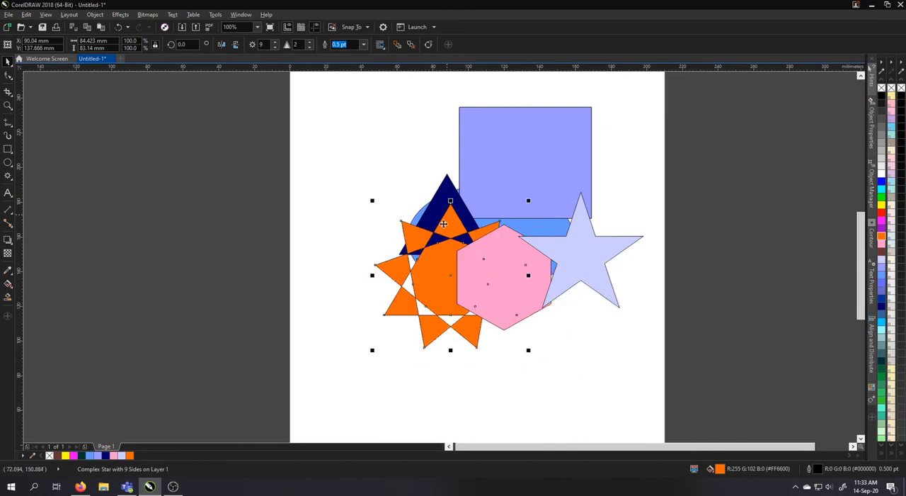
right_click(434, 273)
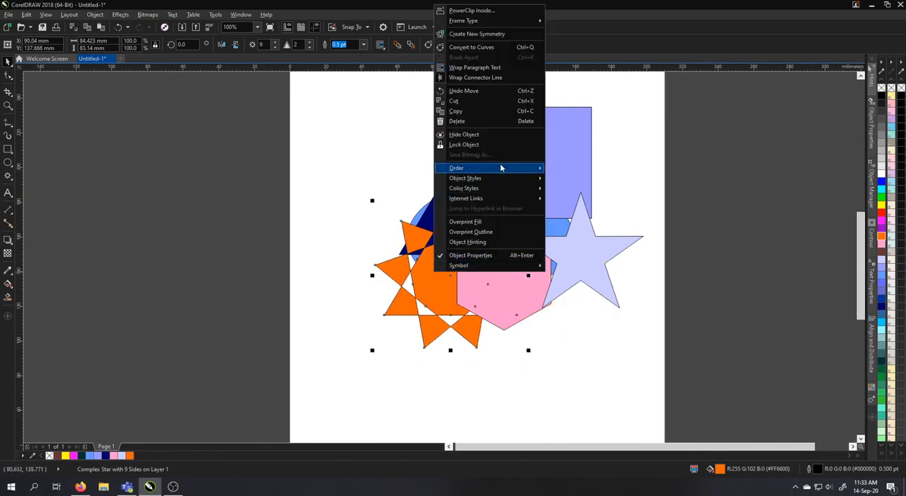
mouse_move(500, 168)
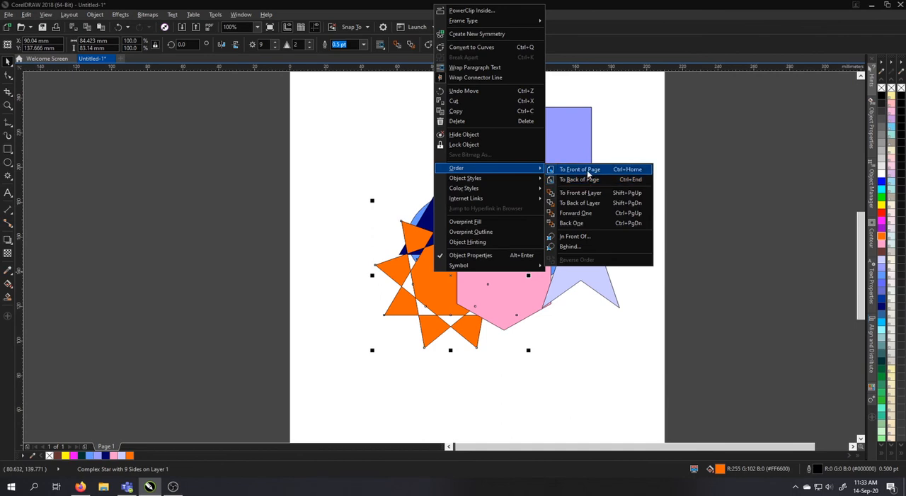
click(575, 353)
drag(434, 282, 453, 307)
right_click(451, 312)
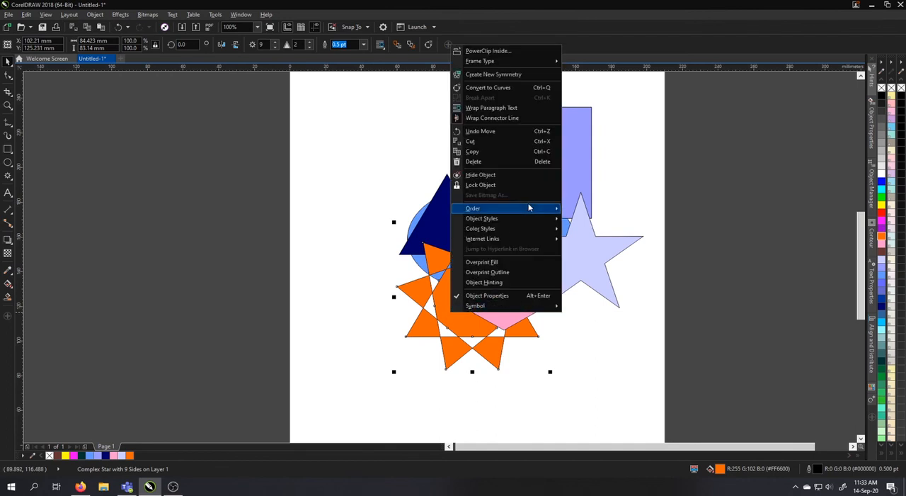
mouse_move(560, 212)
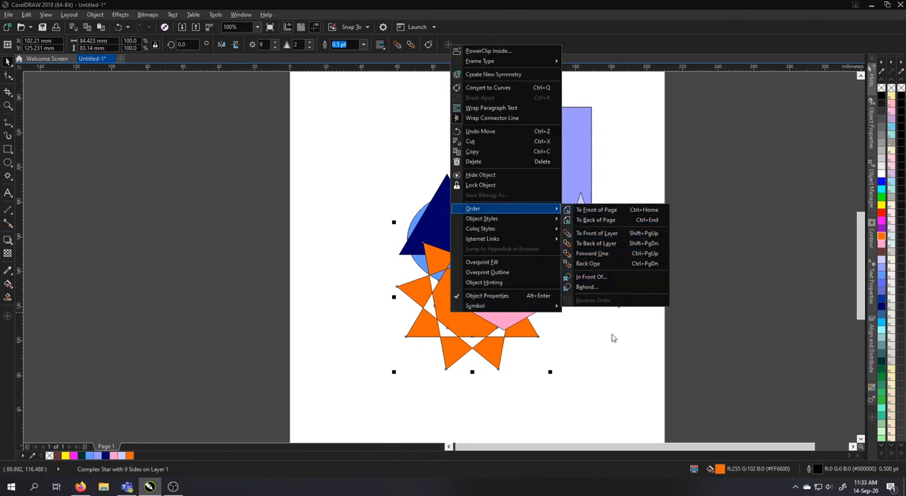
click(567, 339)
right_click(466, 324)
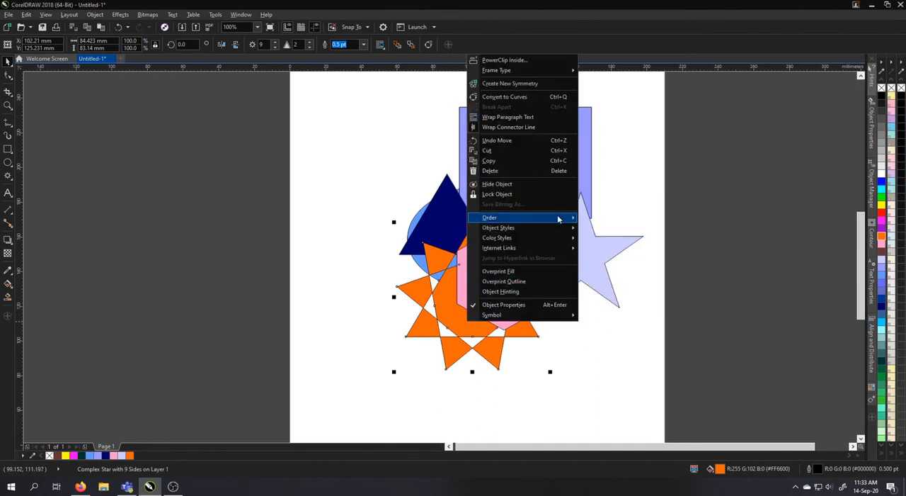
mouse_move(564, 218)
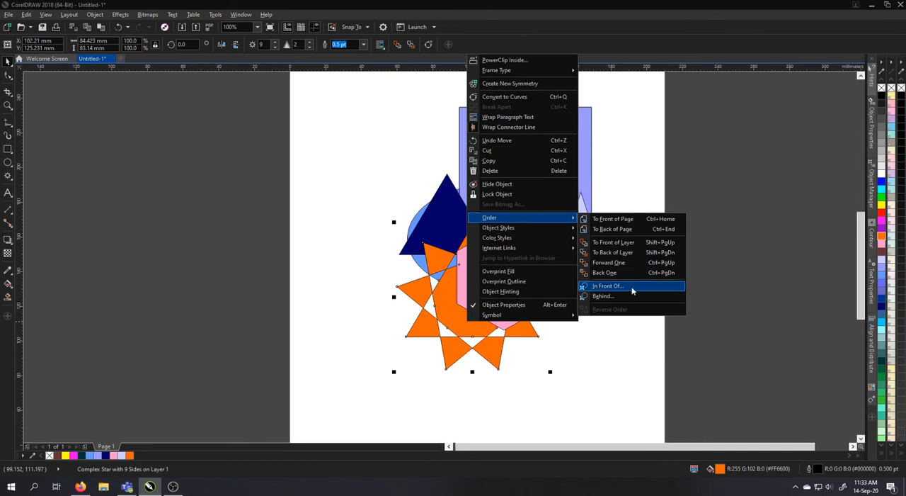
click(550, 373)
Use the In Front Of order command to place the orange complex star in front of the lavender star.
click(469, 333)
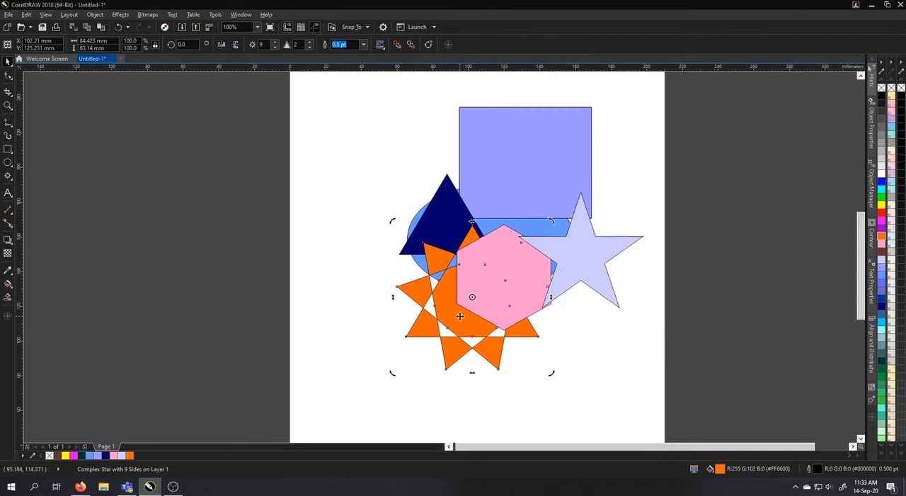
click(443, 326)
right_click(449, 323)
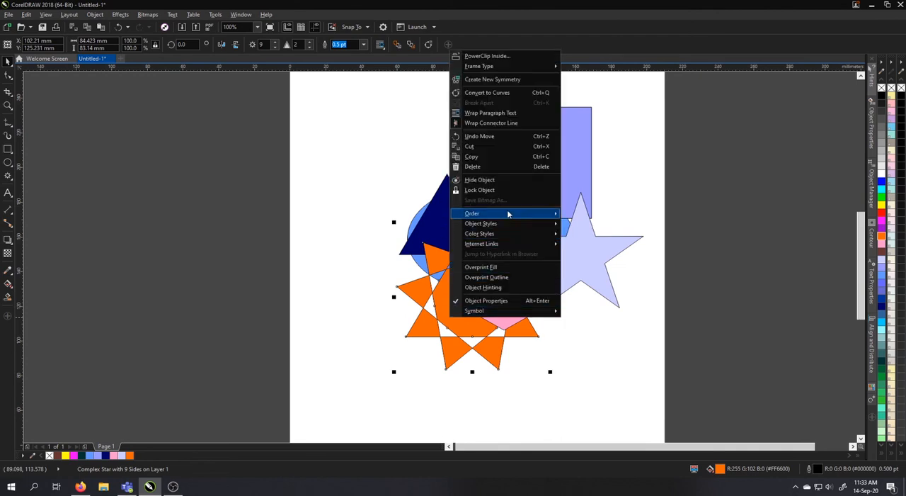
mouse_move(507, 213)
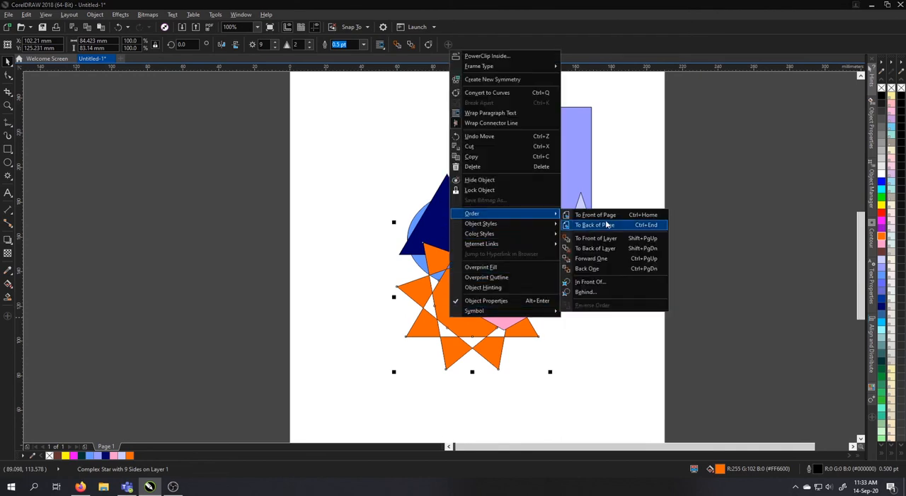
click(583, 282)
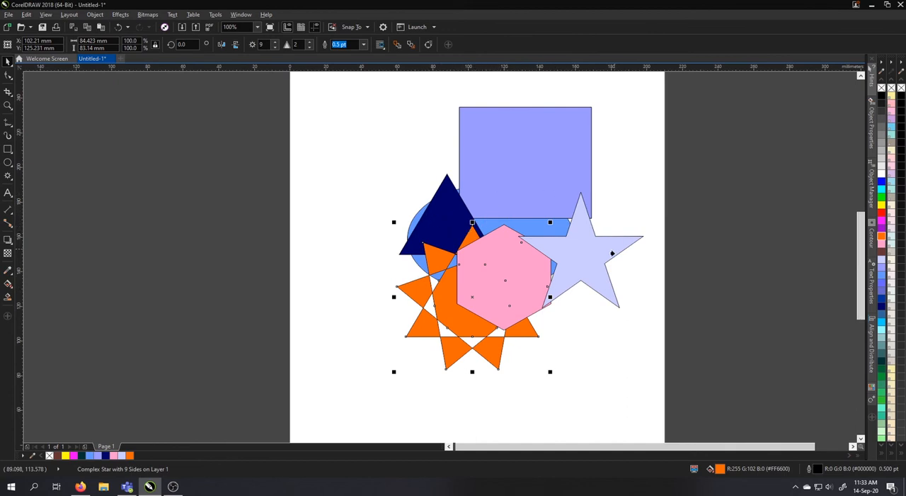
click(567, 253)
Move the orange complex star right over the lavender star and turn on Overprint Fill for it.
drag(489, 296, 564, 284)
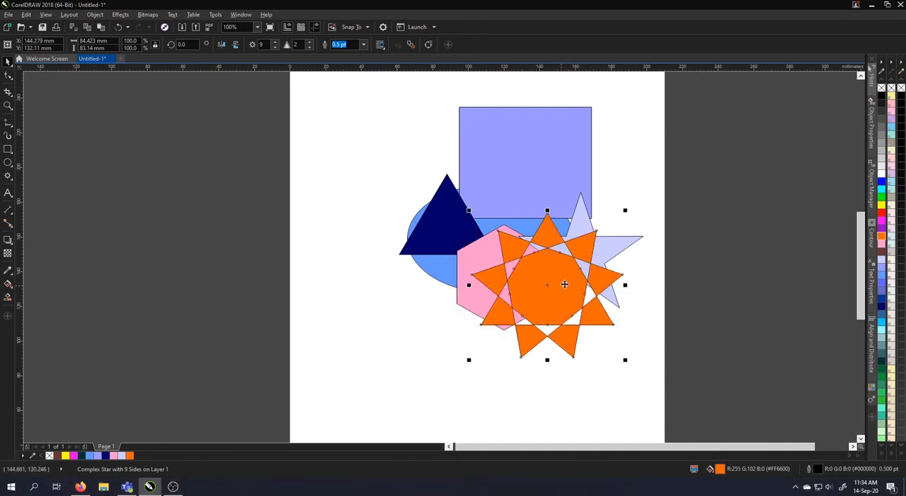
click(611, 249)
click(559, 281)
right_click(559, 282)
mouse_move(644, 175)
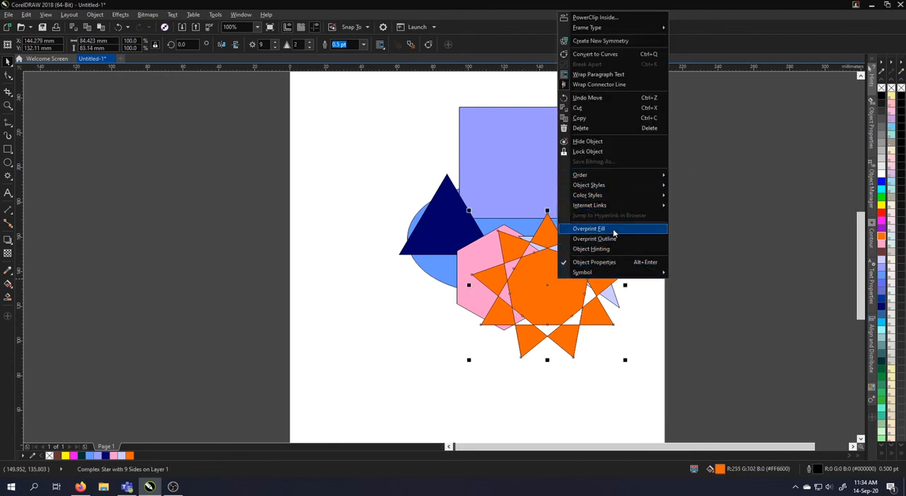
key(Escape)
Use the In Front Of order command to place the orange complex star directly in front of the violet rectangle.
right_click(547, 275)
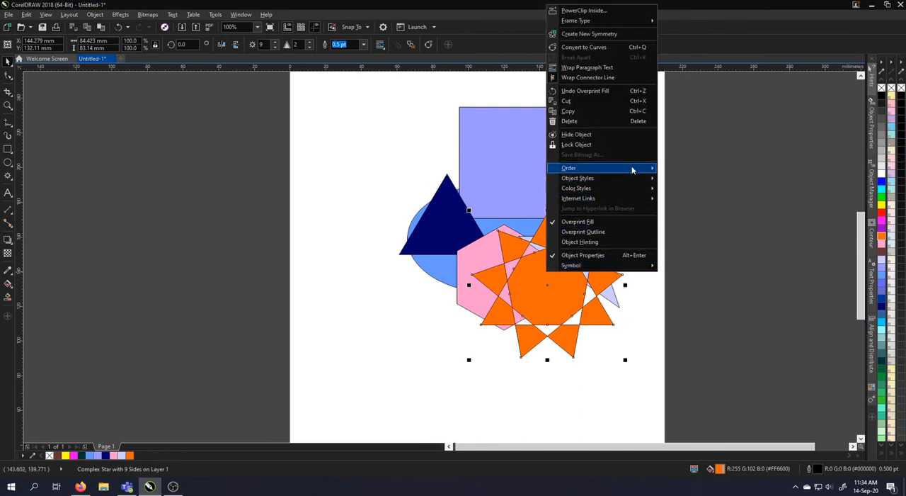
mouse_move(633, 168)
click(687, 236)
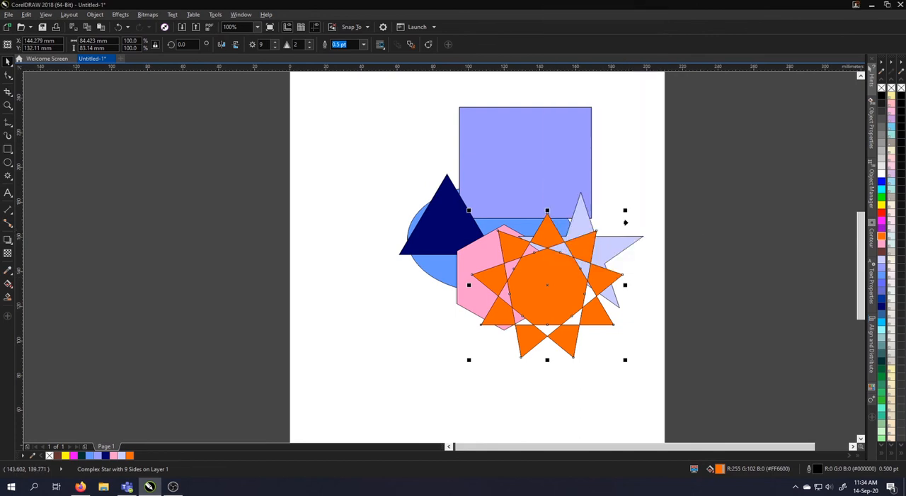
click(469, 205)
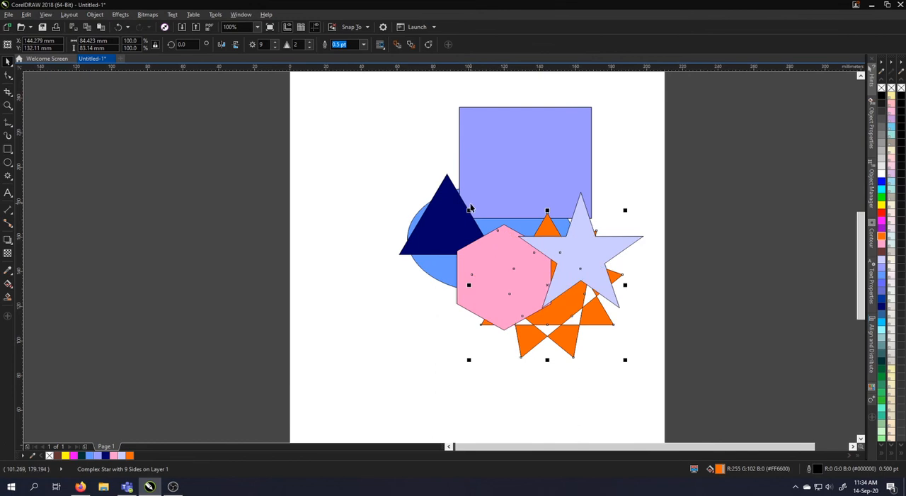
Move the orange complex star up and left so it overlaps the violet rectangle and passes under the navy triangle and pink hexagon.
drag(569, 335, 518, 305)
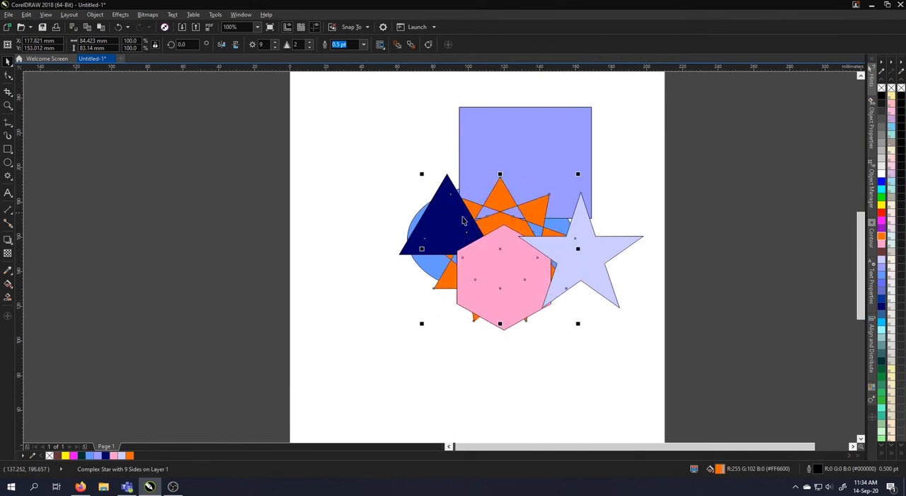
click(562, 182)
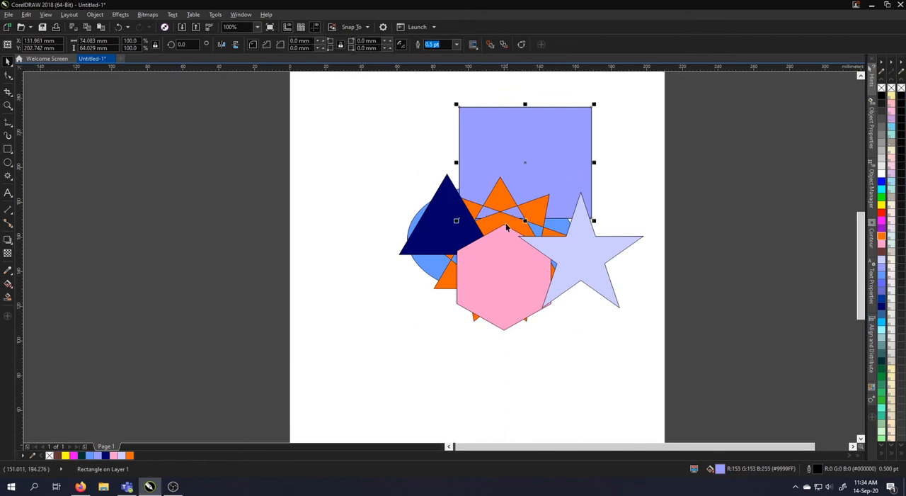
click(498, 222)
drag(497, 197, 482, 178)
right_click(482, 180)
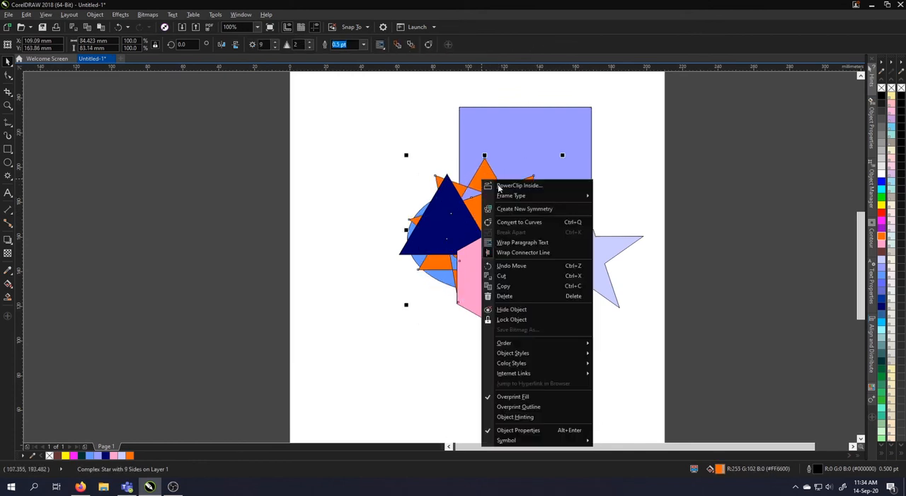
mouse_move(565, 345)
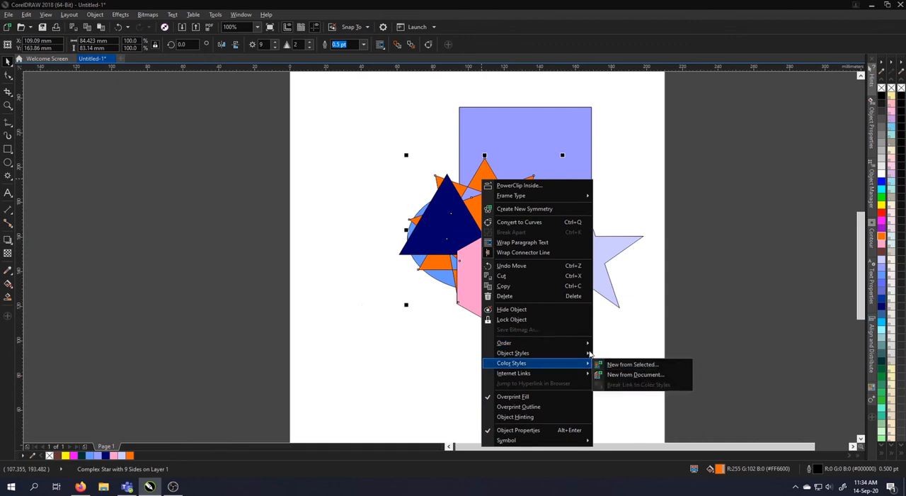
click(639, 319)
Select all six overlapping shapes on the page.
drag(347, 92, 658, 381)
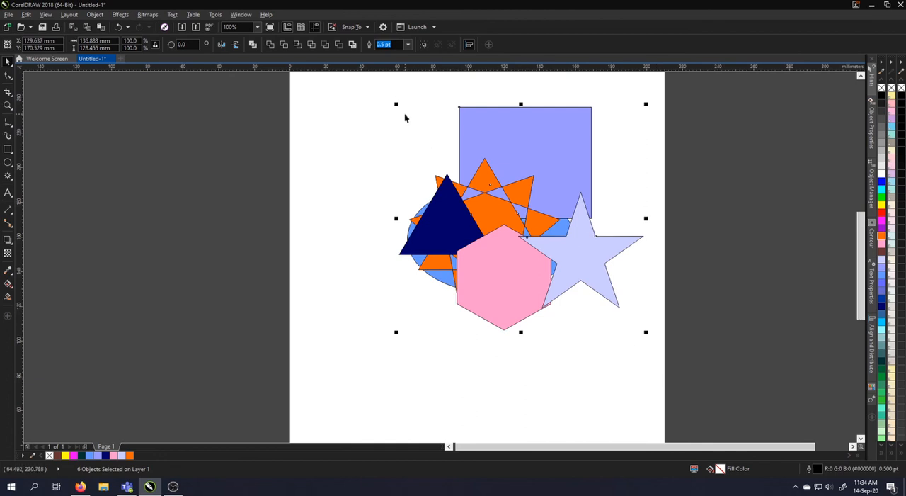
mouse_move(175, 488)
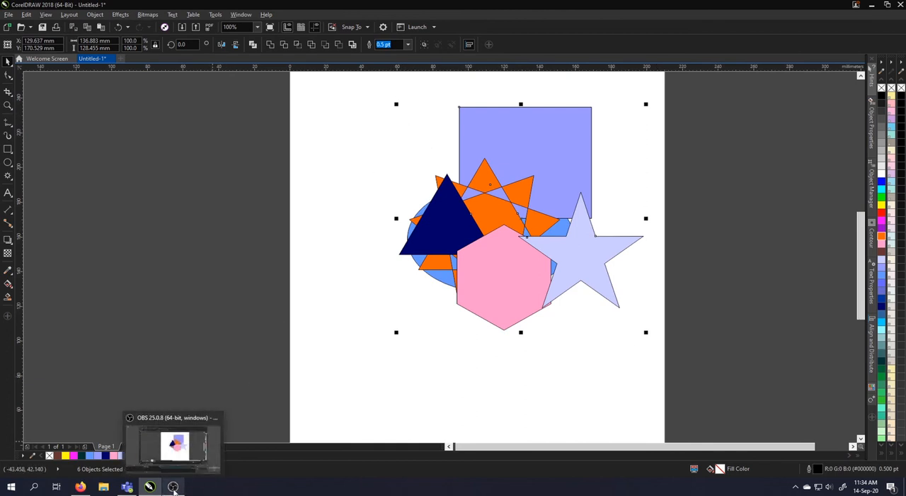